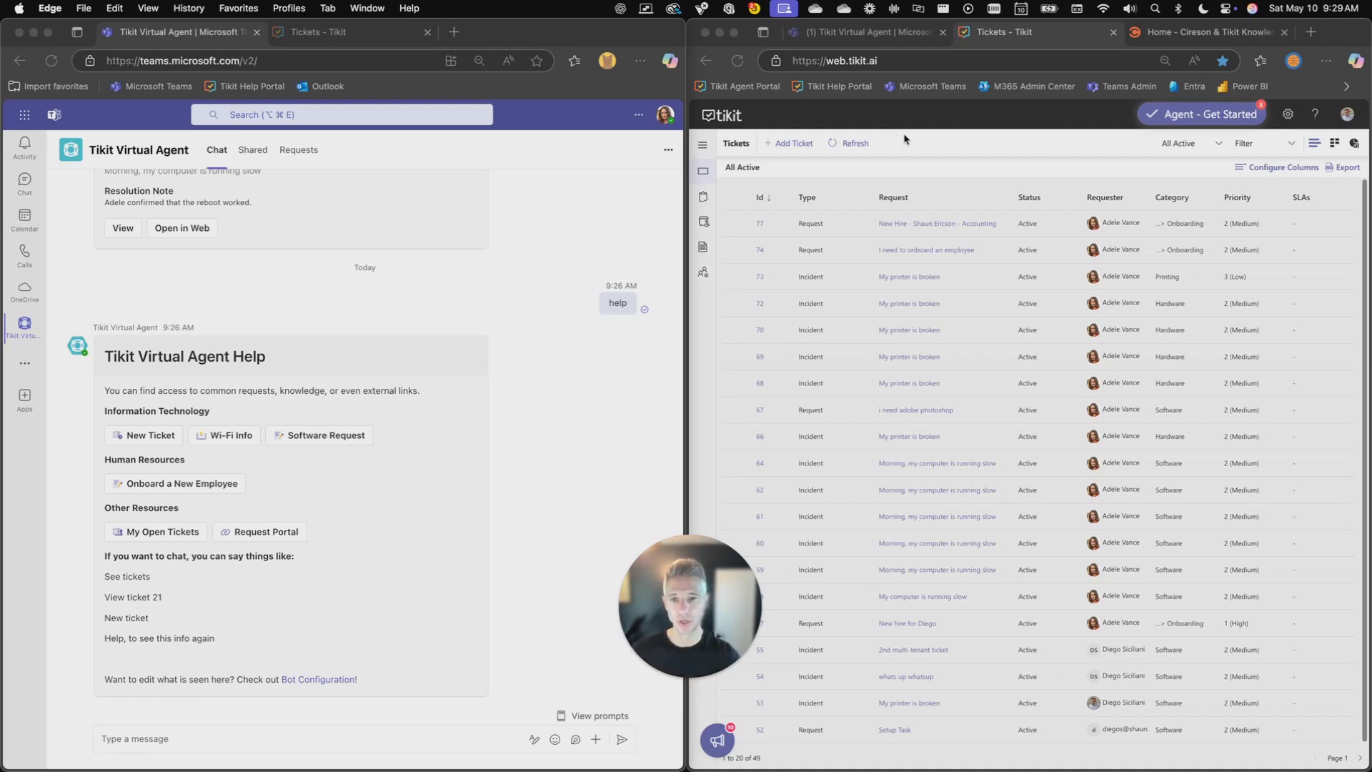
# Step: Check which account is signed in to Teams, then dismiss the account details
pyautogui.click(658, 209)
pyautogui.click(666, 117)
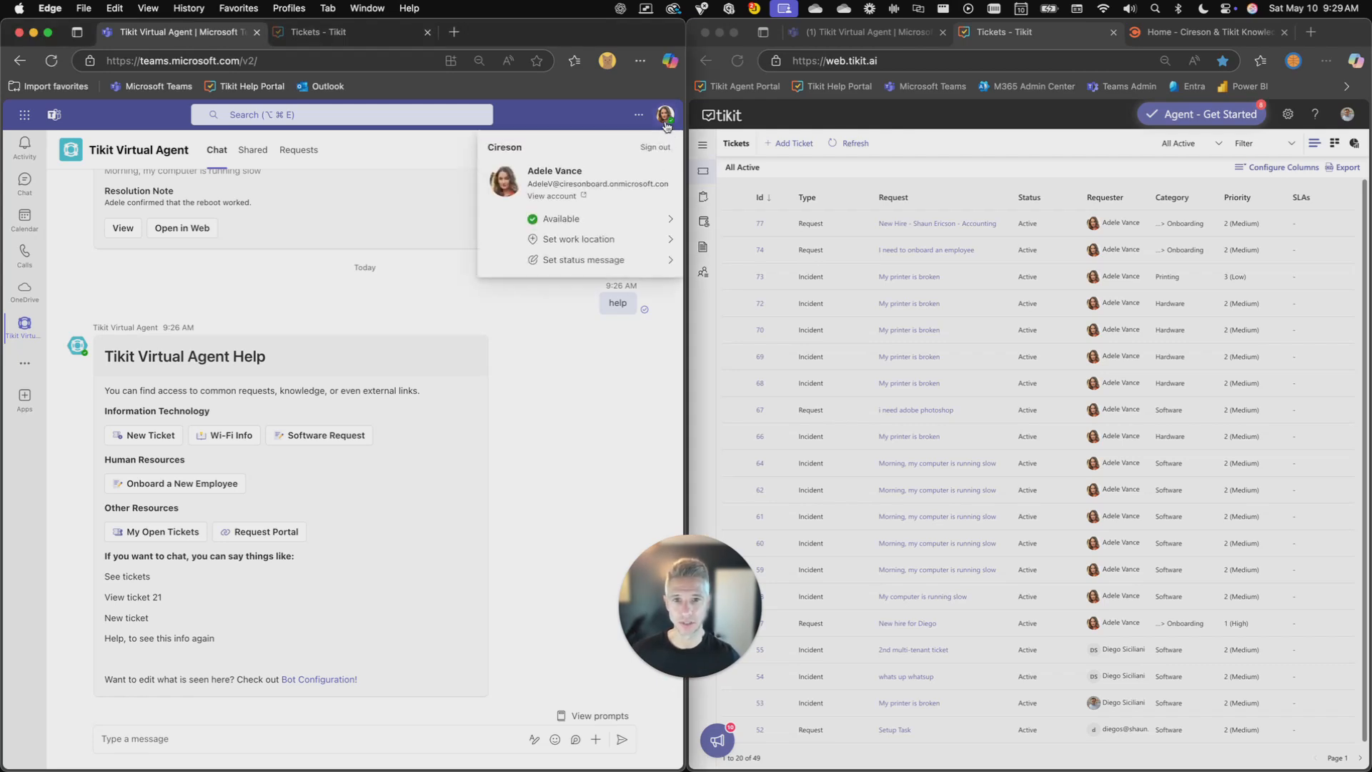
pyautogui.click(665, 117)
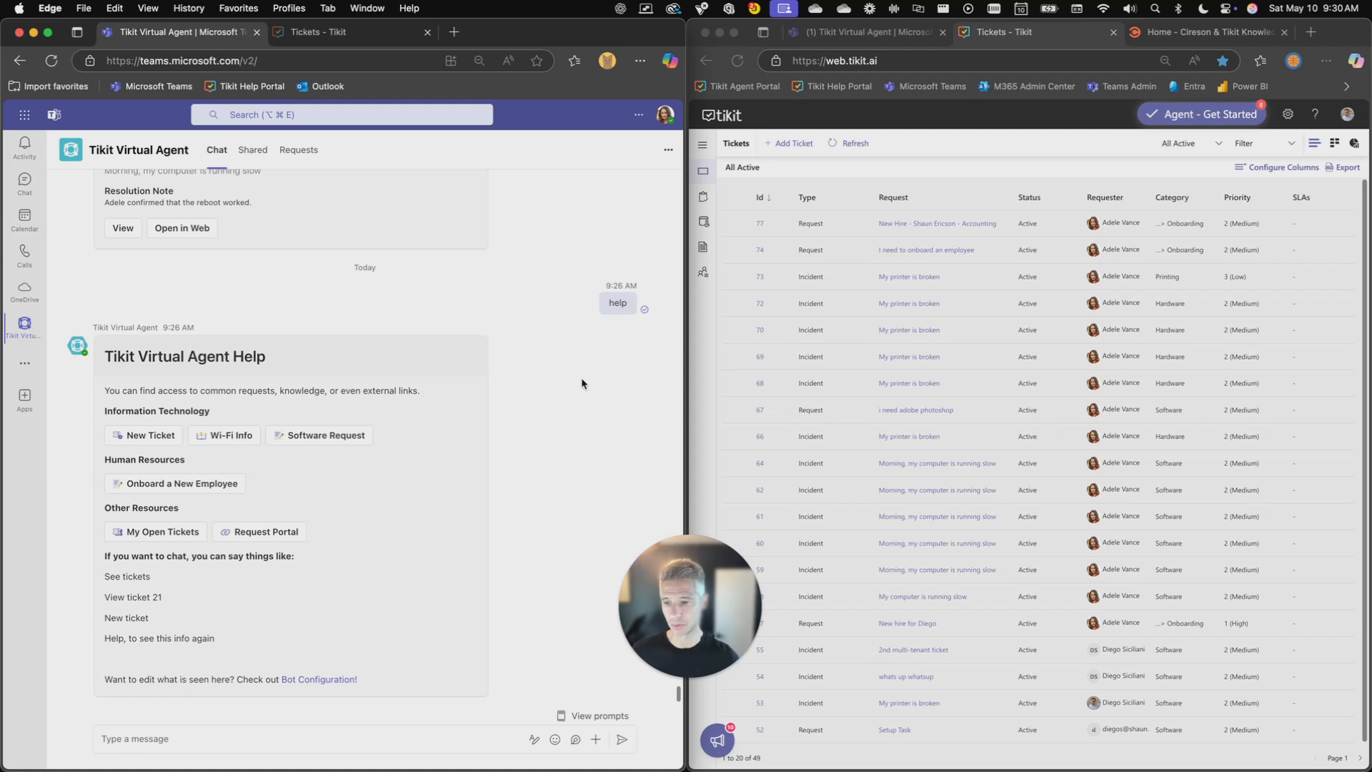
# Step: Send "new ticket" to the Tikit Virtual Agent and place the cursor in the returned form's Request field
pyautogui.click(219, 736)
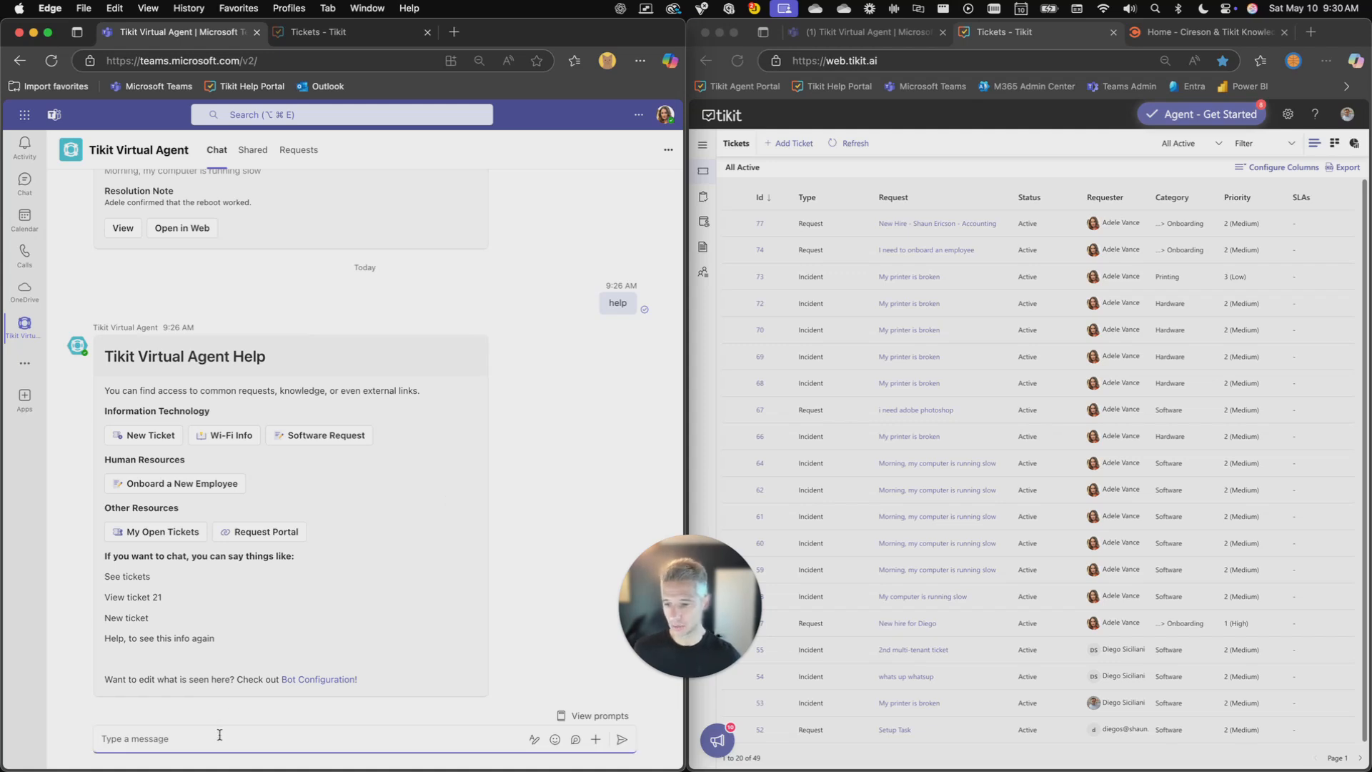
pyautogui.write('new ticket')
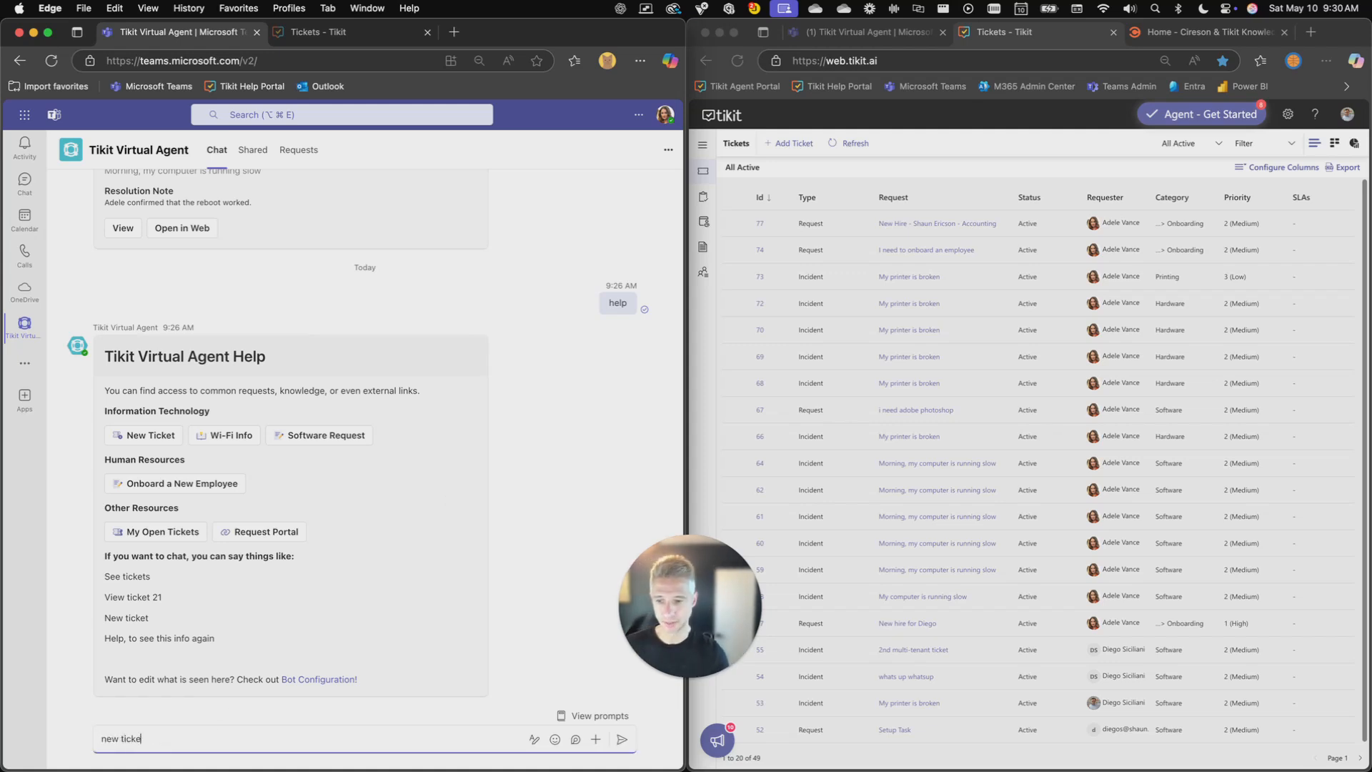
pyautogui.press('Return')
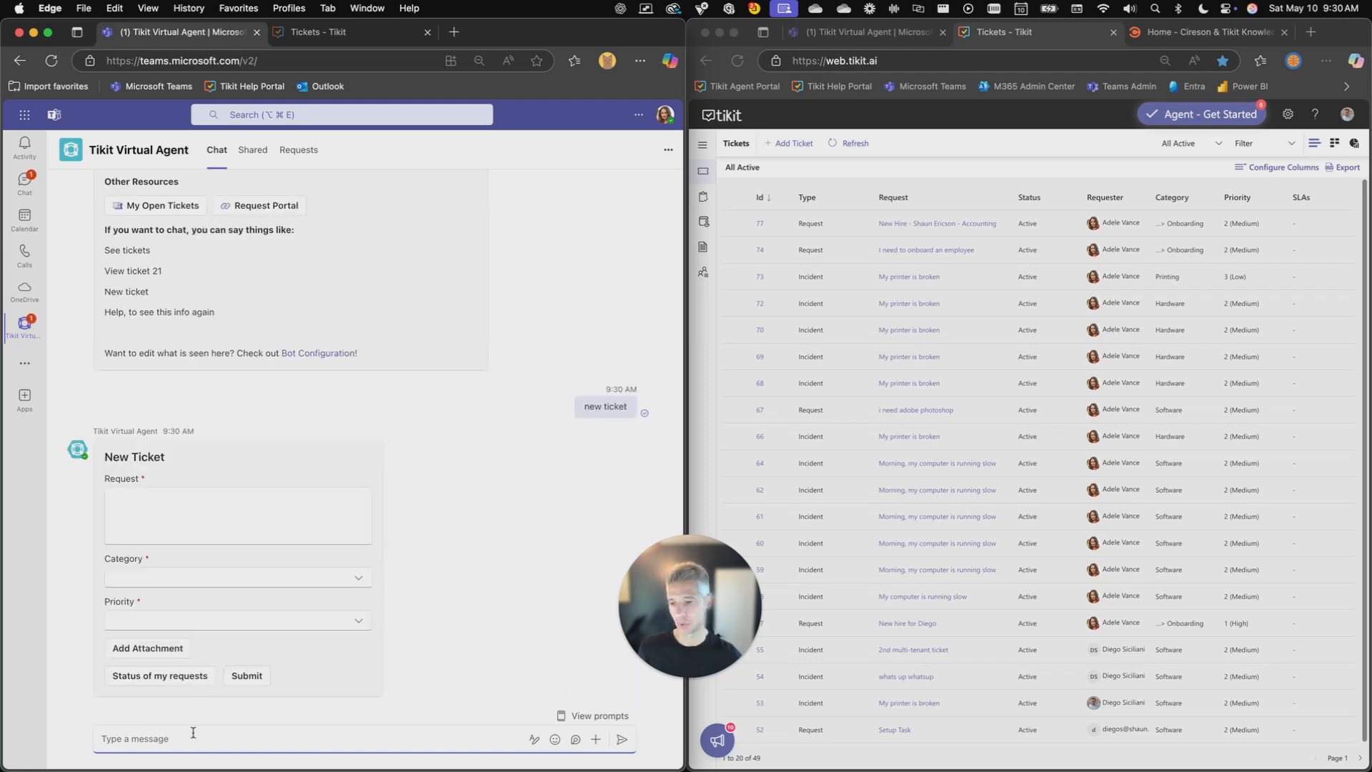
pyautogui.click(188, 521)
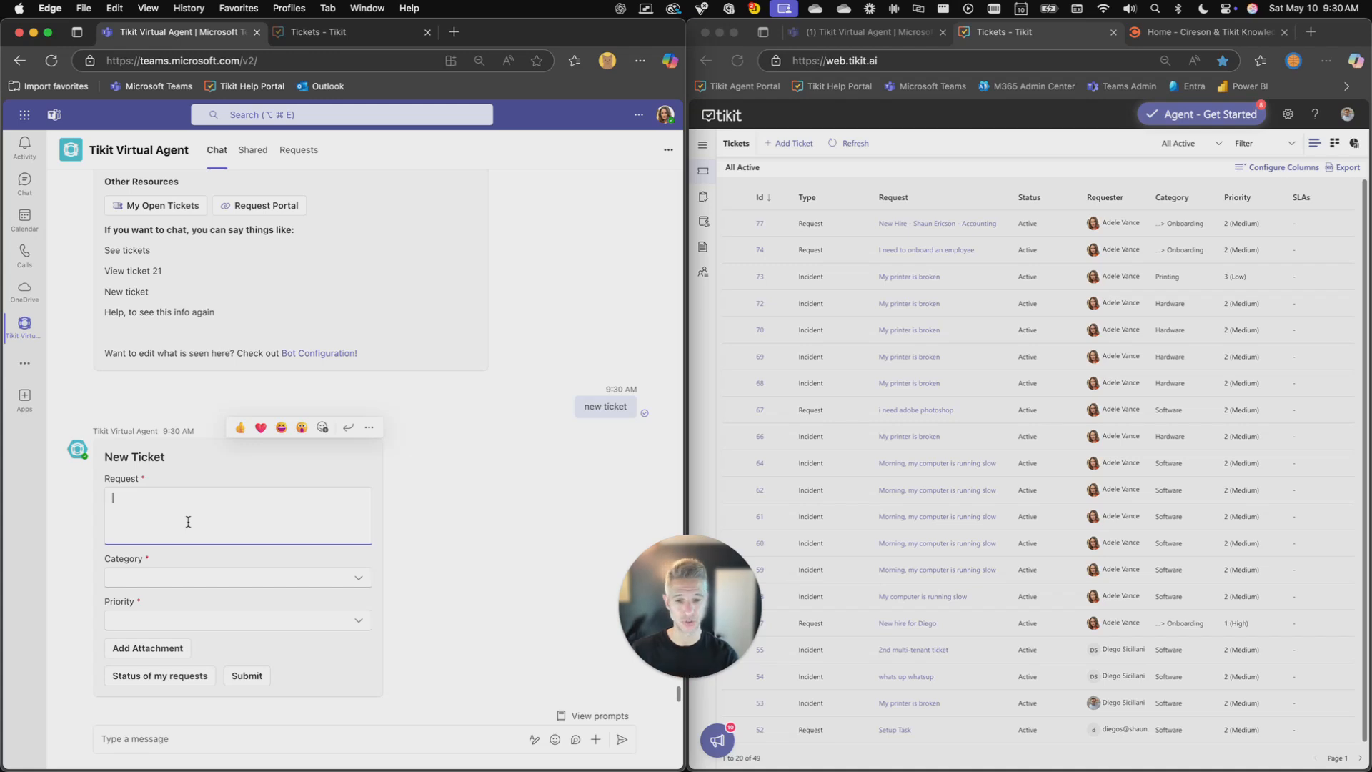
# Step: Send "my printer is broken" to the Tikit Virtual Agent and highlight the request text prefilled in its reply form
pyautogui.click(232, 736)
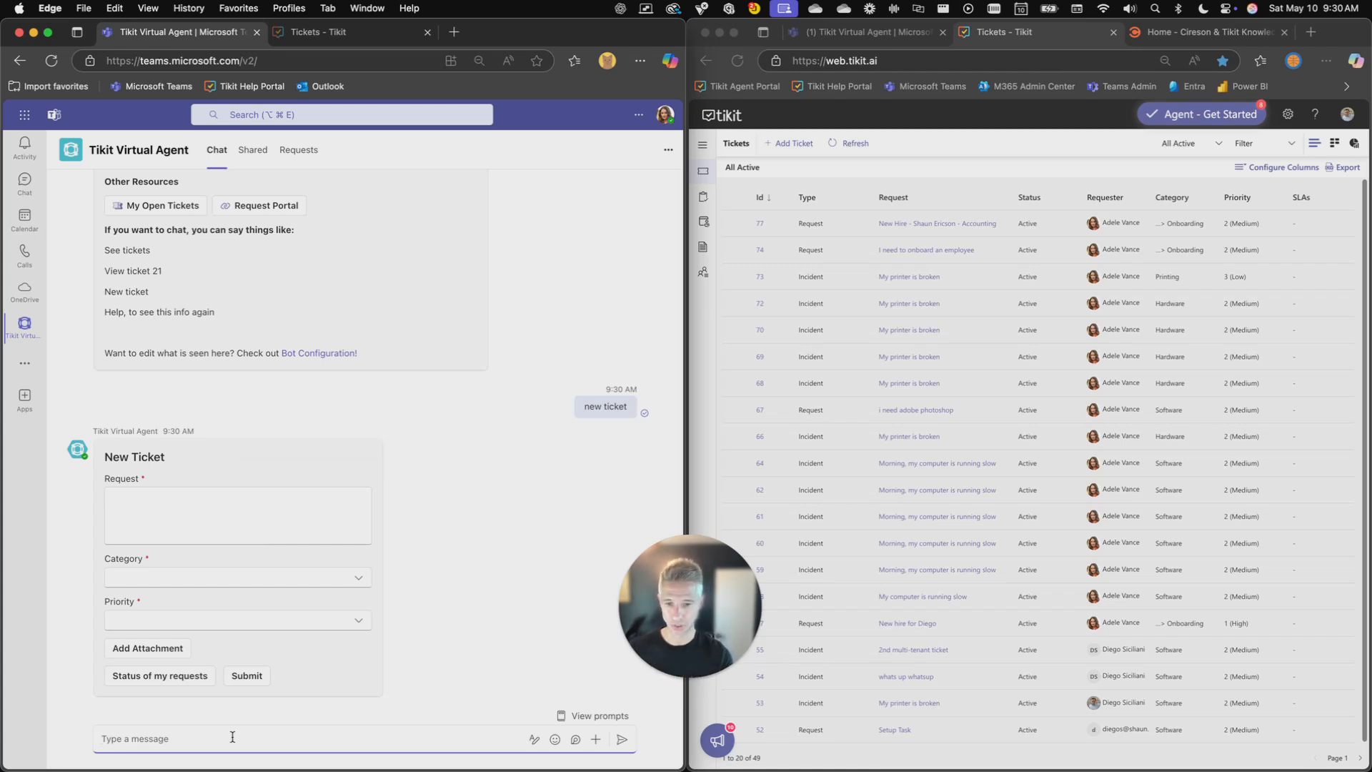
pyautogui.write('my printer is broken')
pyautogui.press('Return')
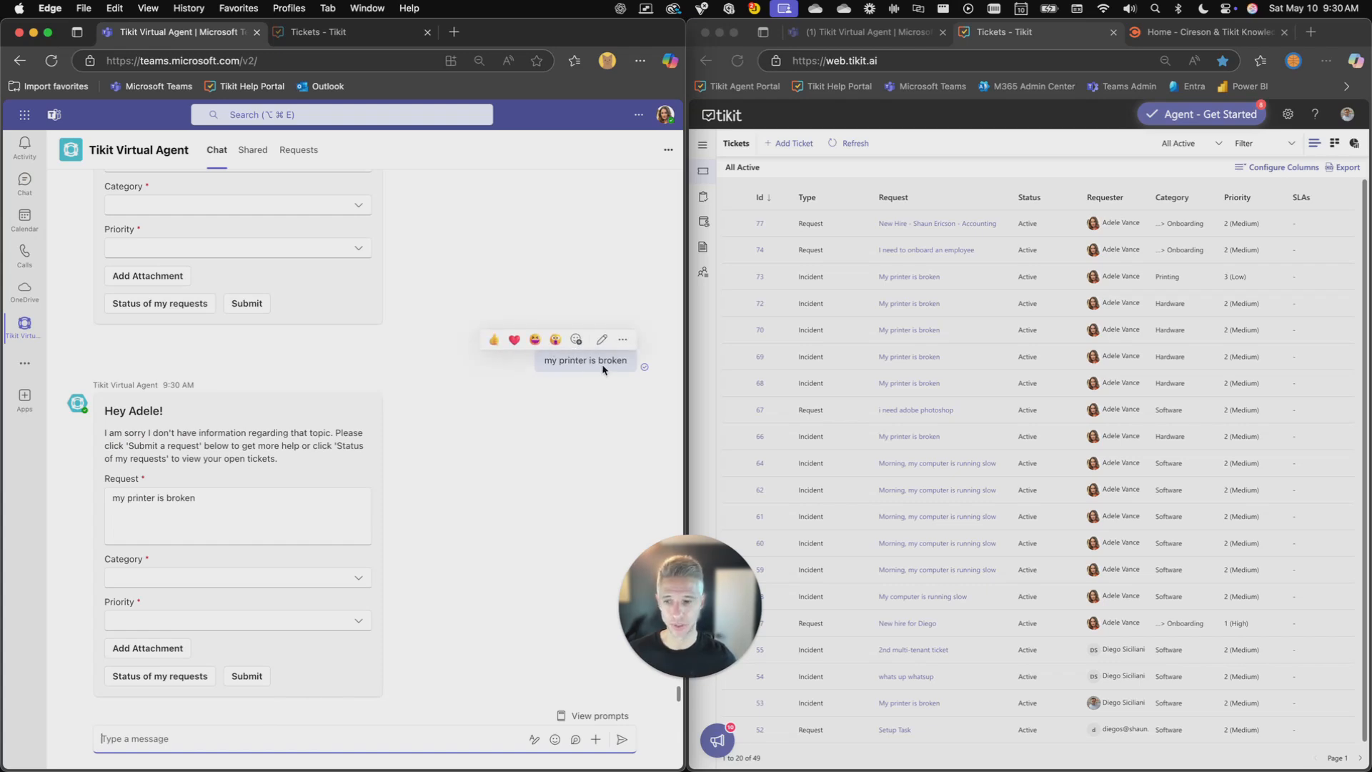
pyautogui.moveTo(231, 501); pyautogui.dragTo(92, 496)
pyautogui.click(249, 501)
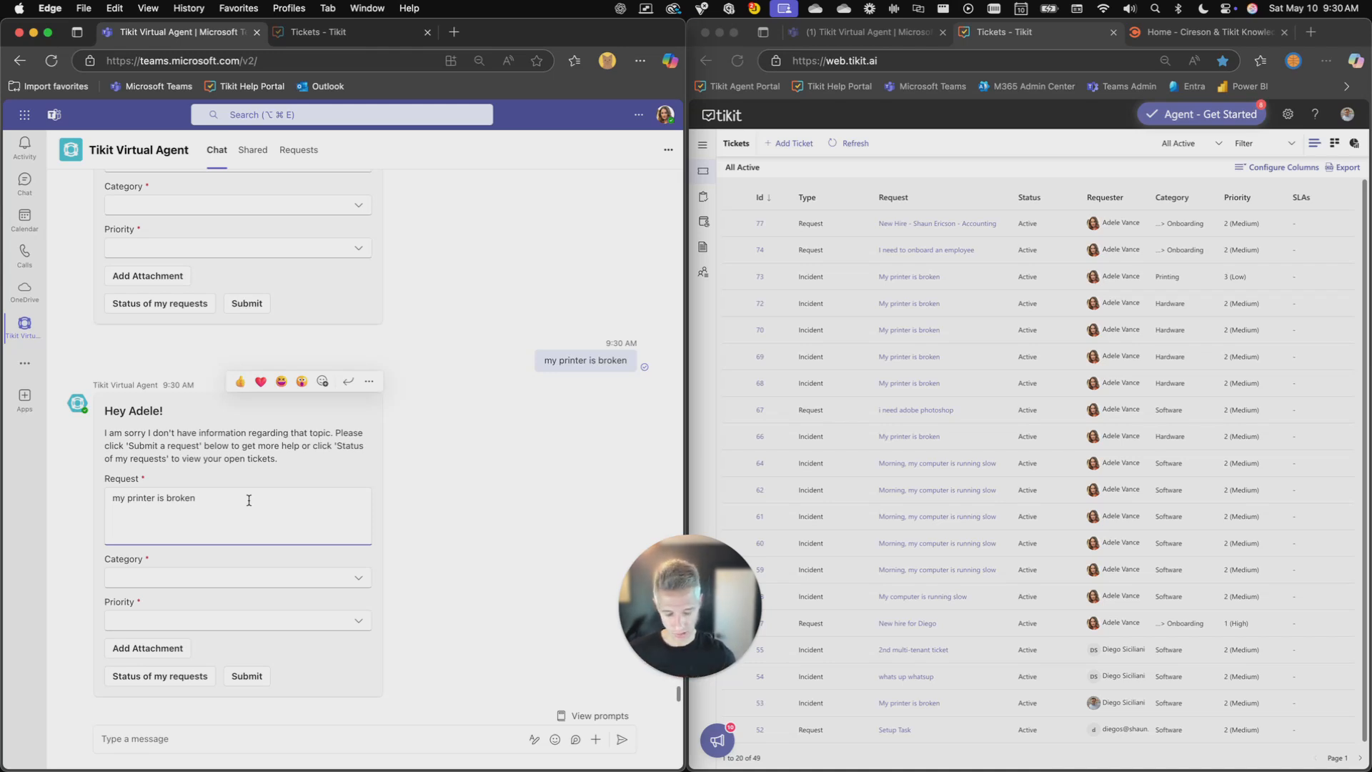
pyautogui.tripleClick(249, 501)
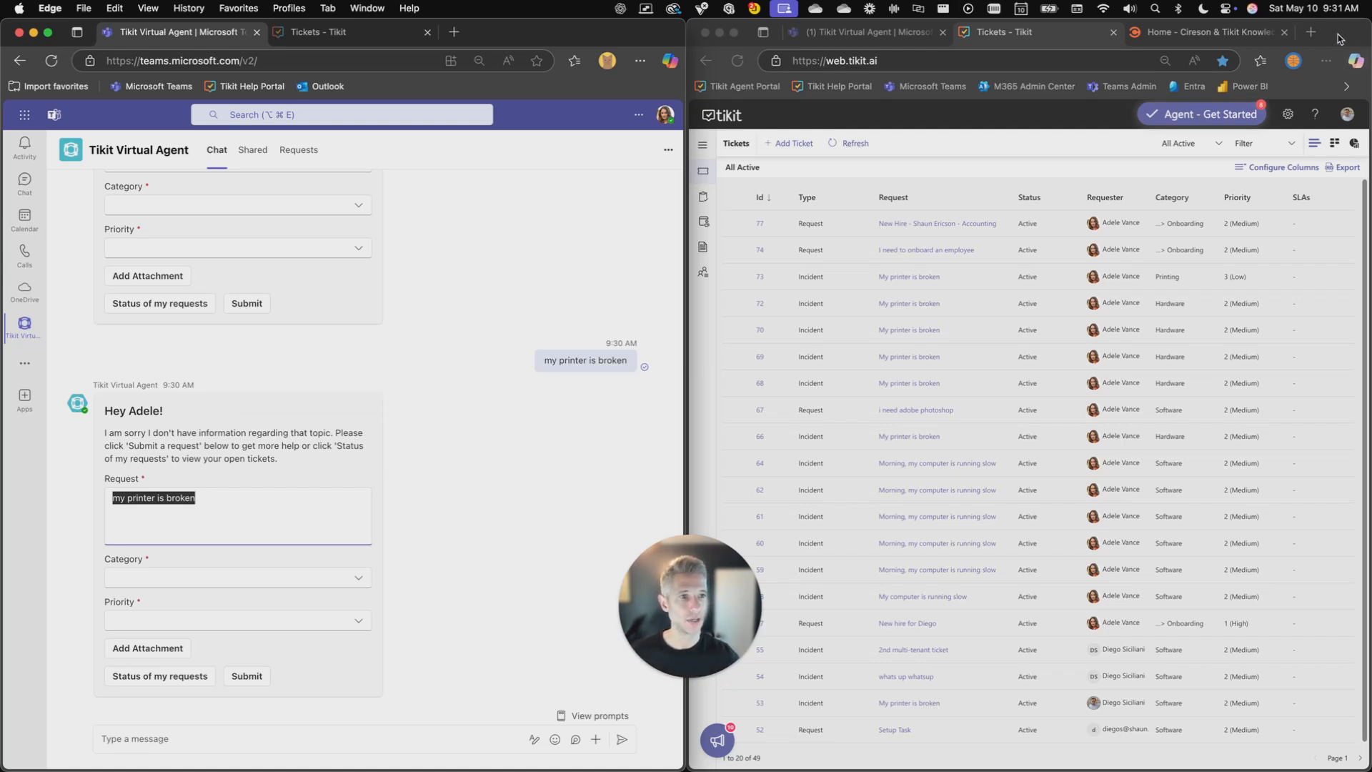
# Step: Close the Cireson & Tikit Knowledge page, enlarge the Tikit browser window to full screen width, and highlight its web address
pyautogui.click(1285, 32)
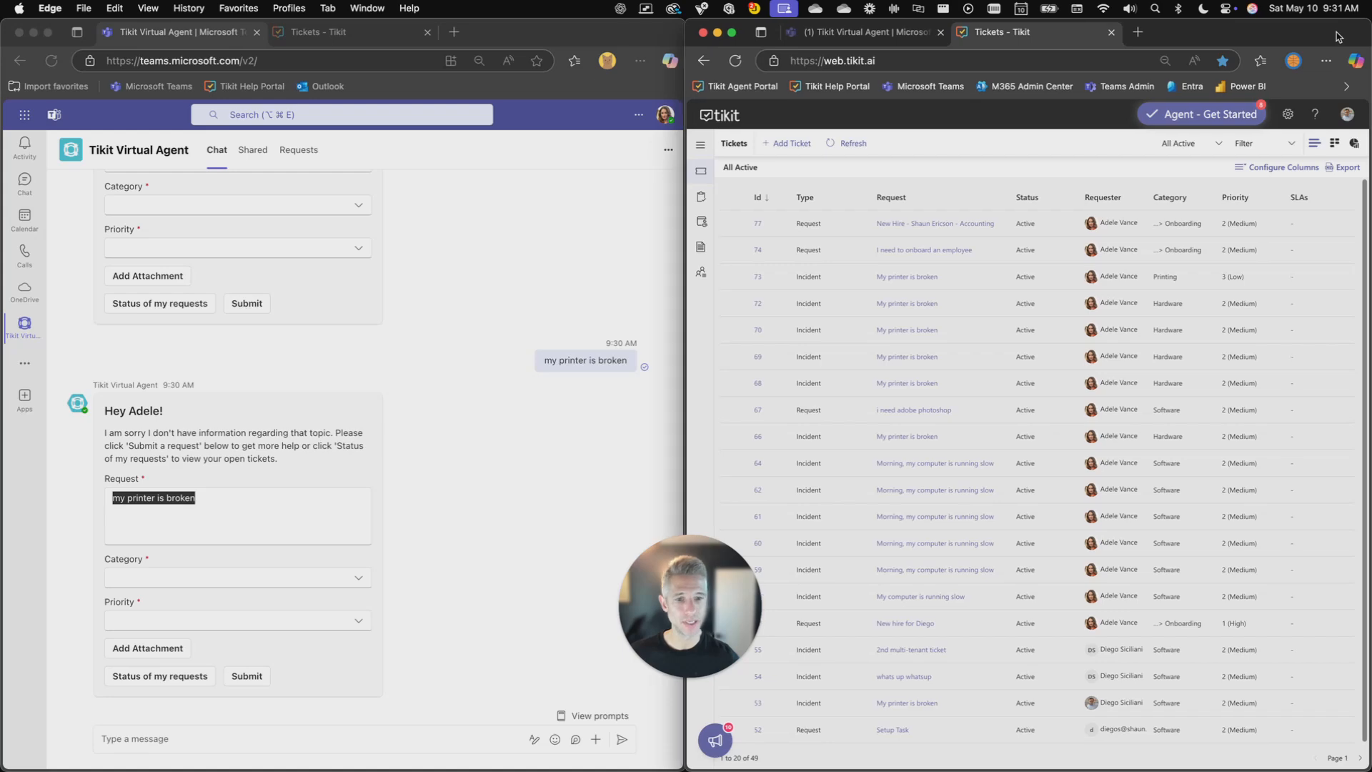
pyautogui.doubleClick(1338, 37)
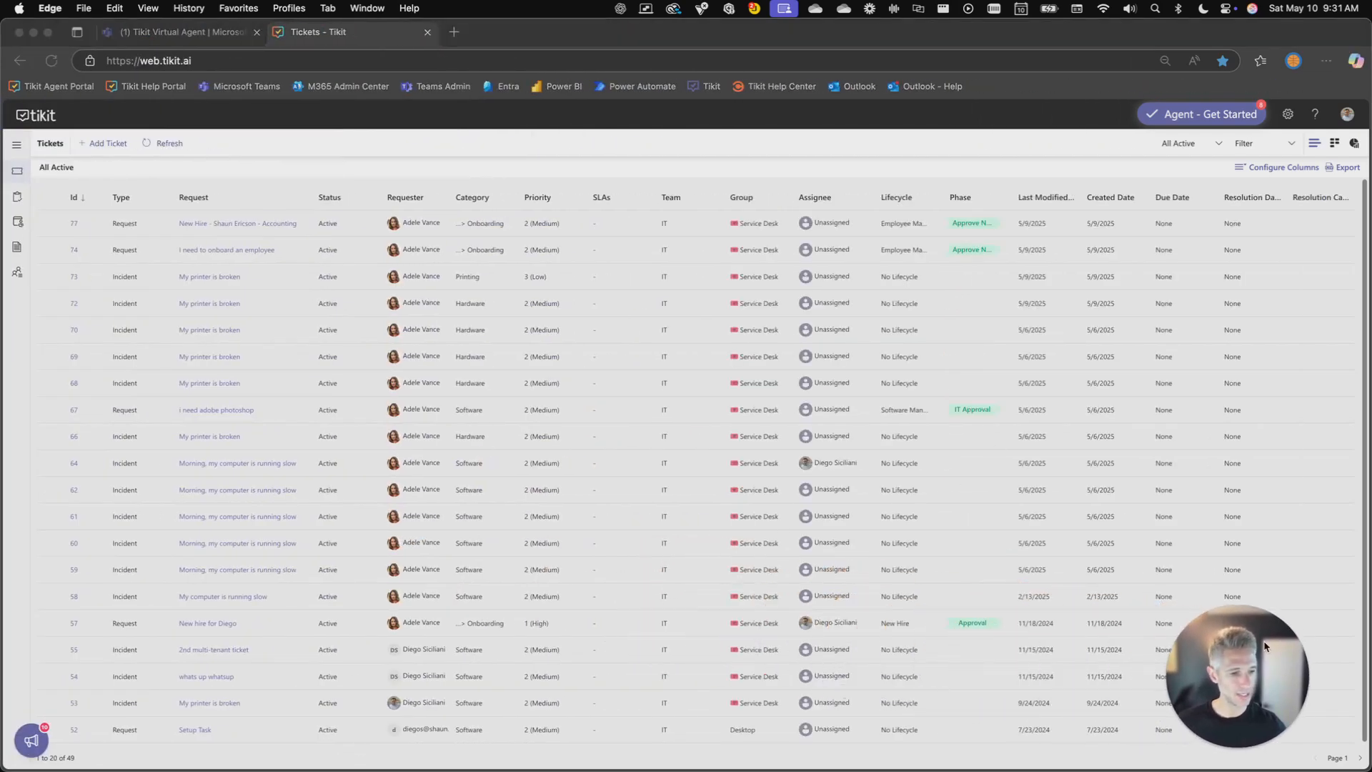
pyautogui.click(1010, 152)
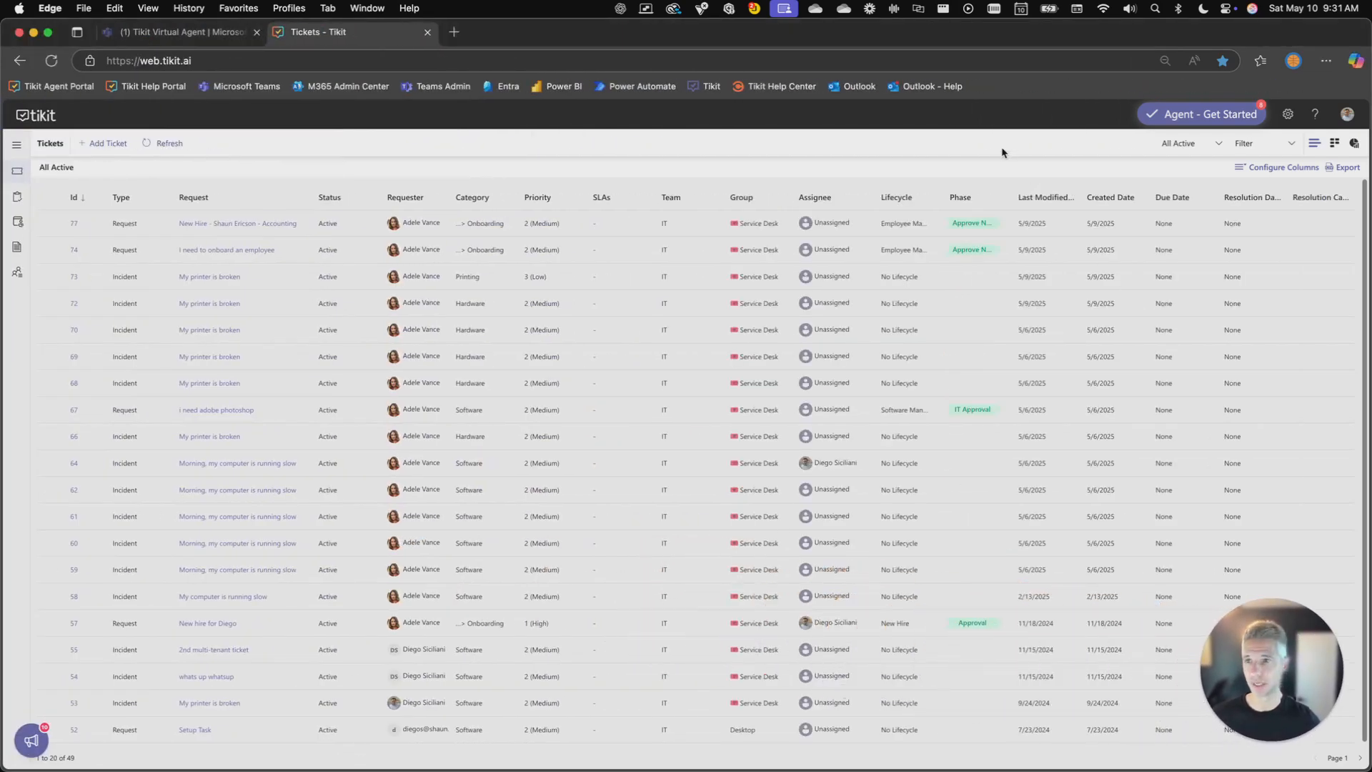
pyautogui.click(226, 62)
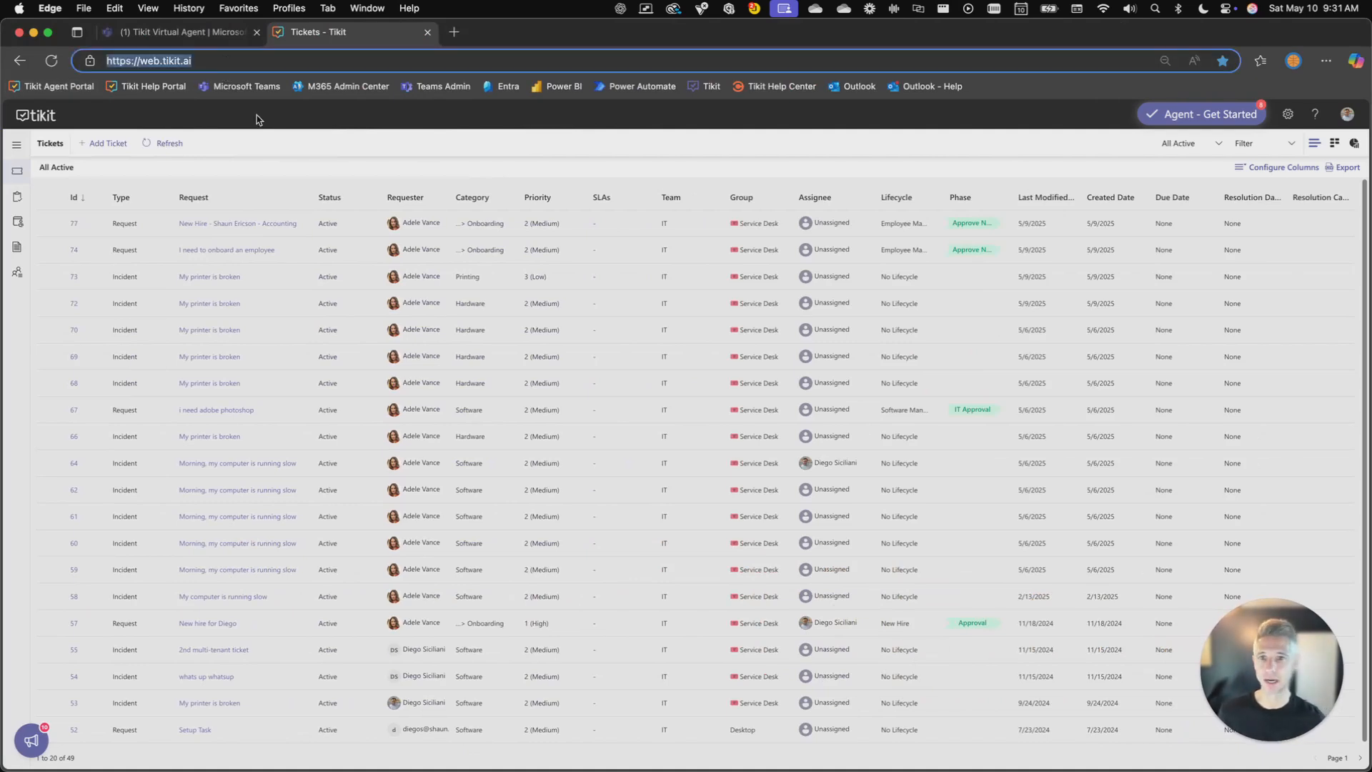
pyautogui.click(479, 154)
# Step: Open "Default Template: Requester Create Ticket" from the template settings
pyautogui.click(1288, 115)
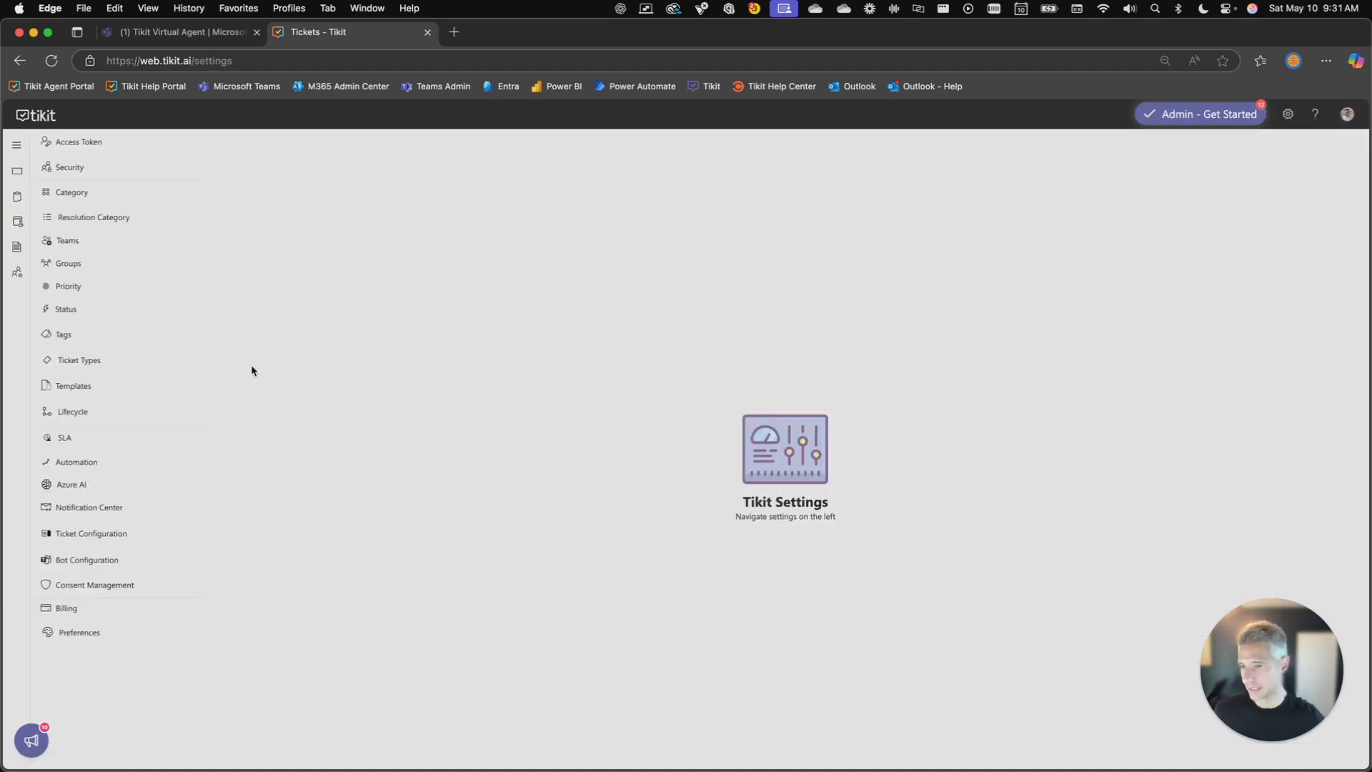
pyautogui.click(75, 390)
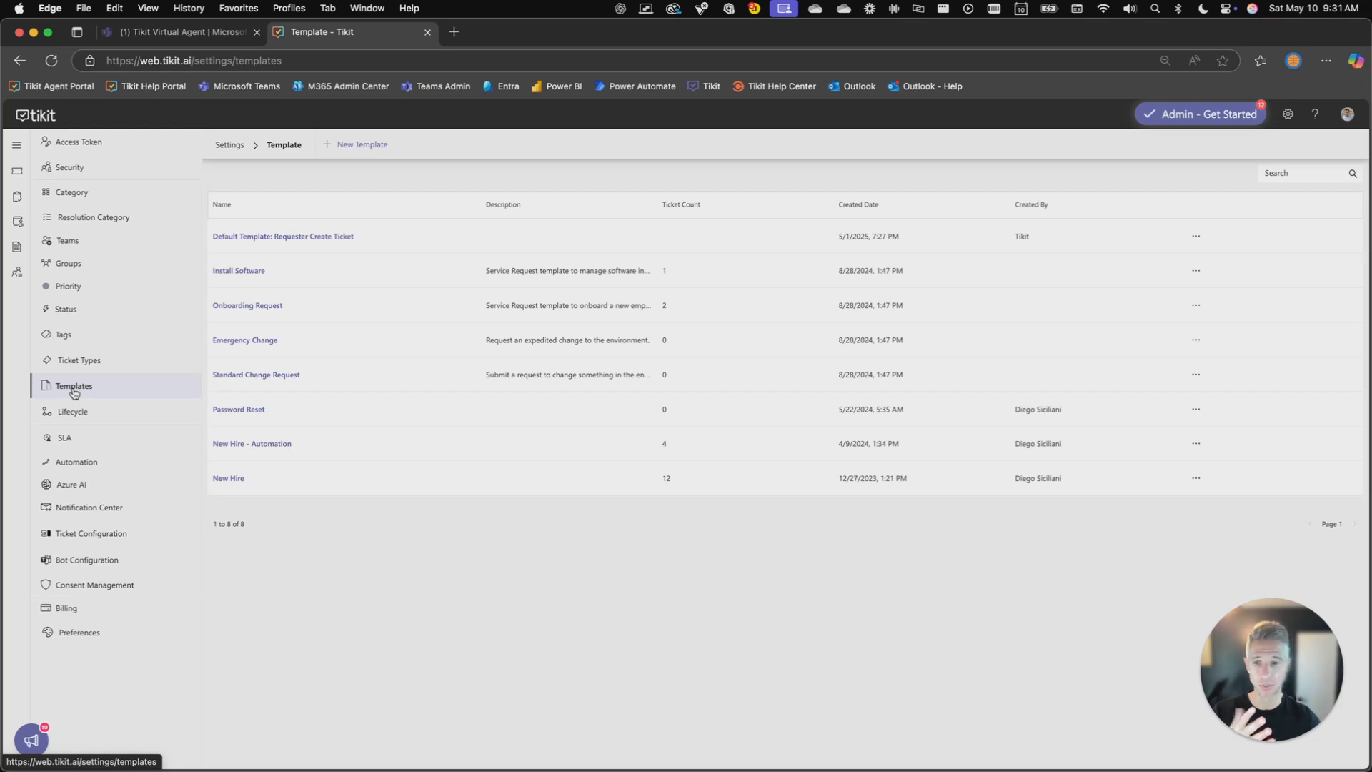
pyautogui.click(255, 241)
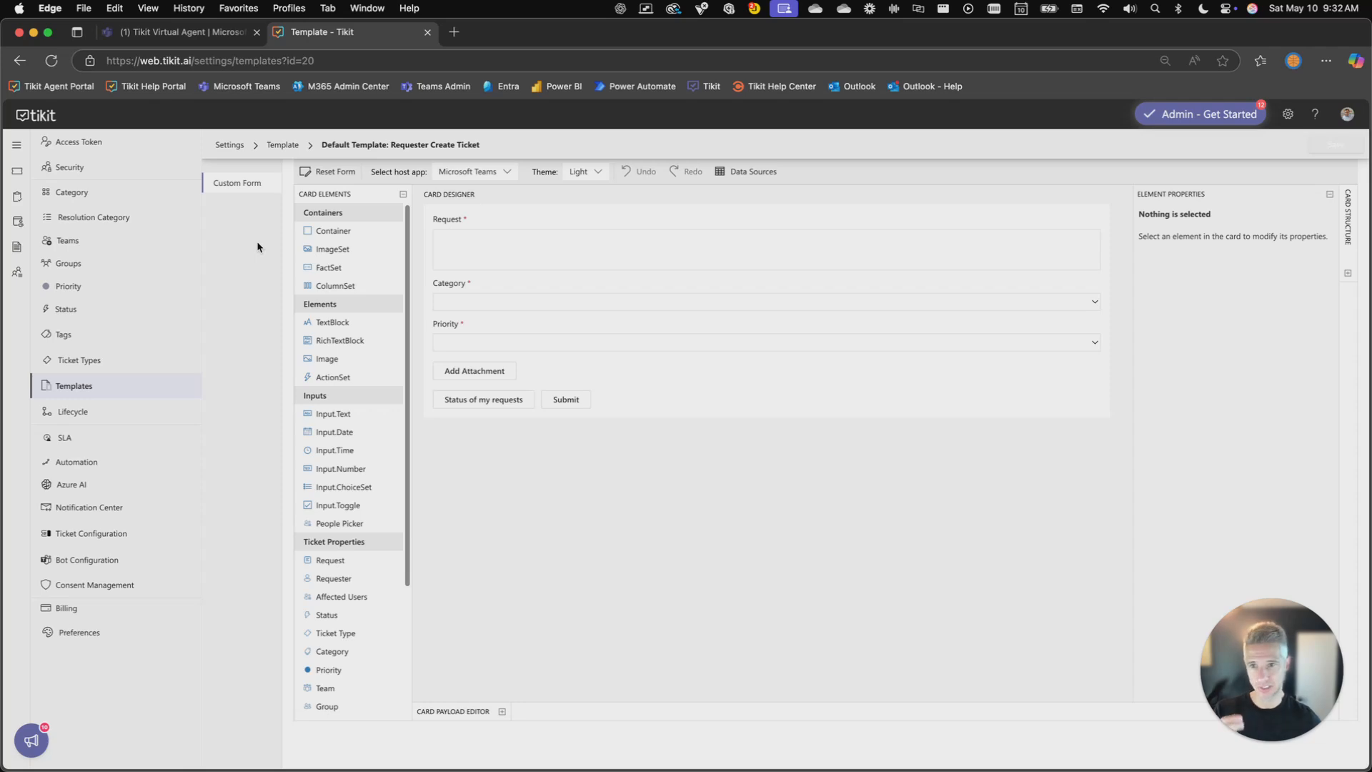
# Step: Clear the Request element's default value in the card designer and save the template
pyautogui.click(507, 257)
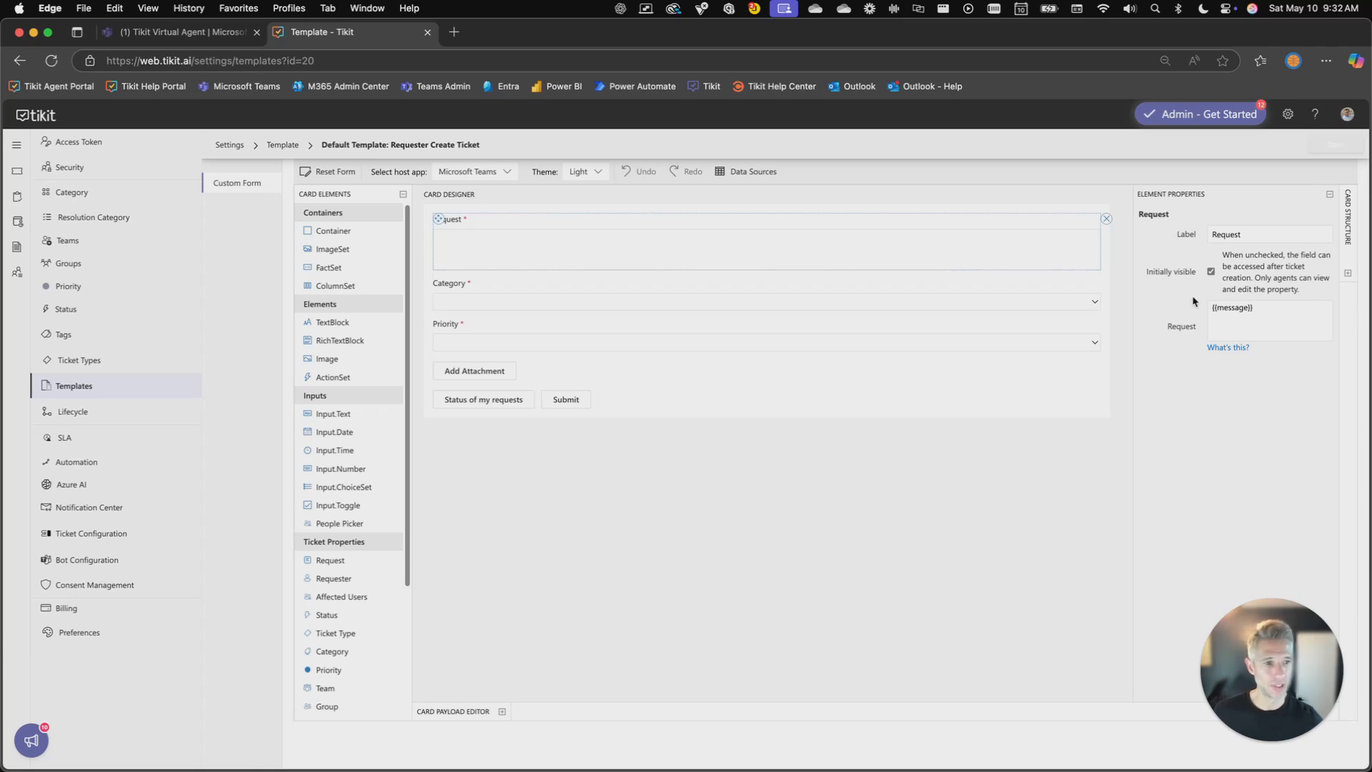
pyautogui.click(1261, 309)
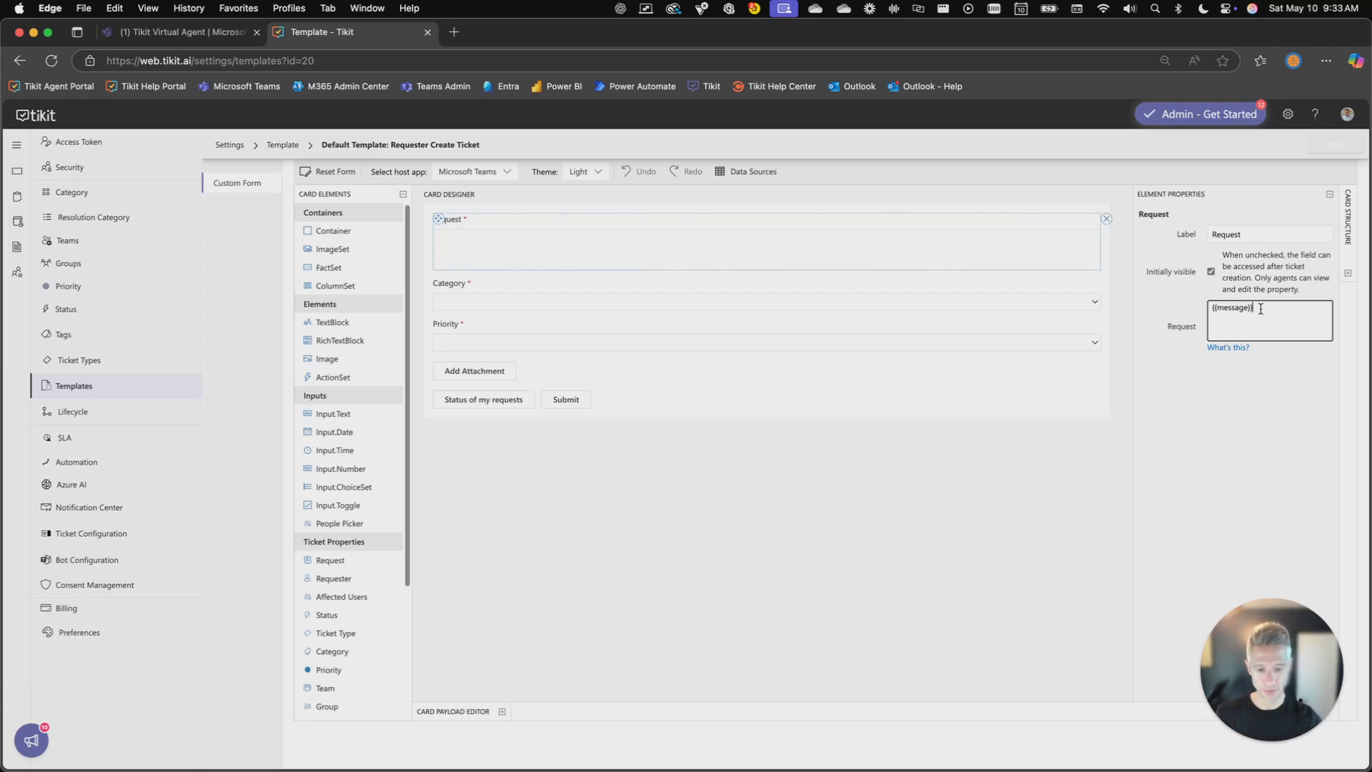
pyautogui.press('super+a')
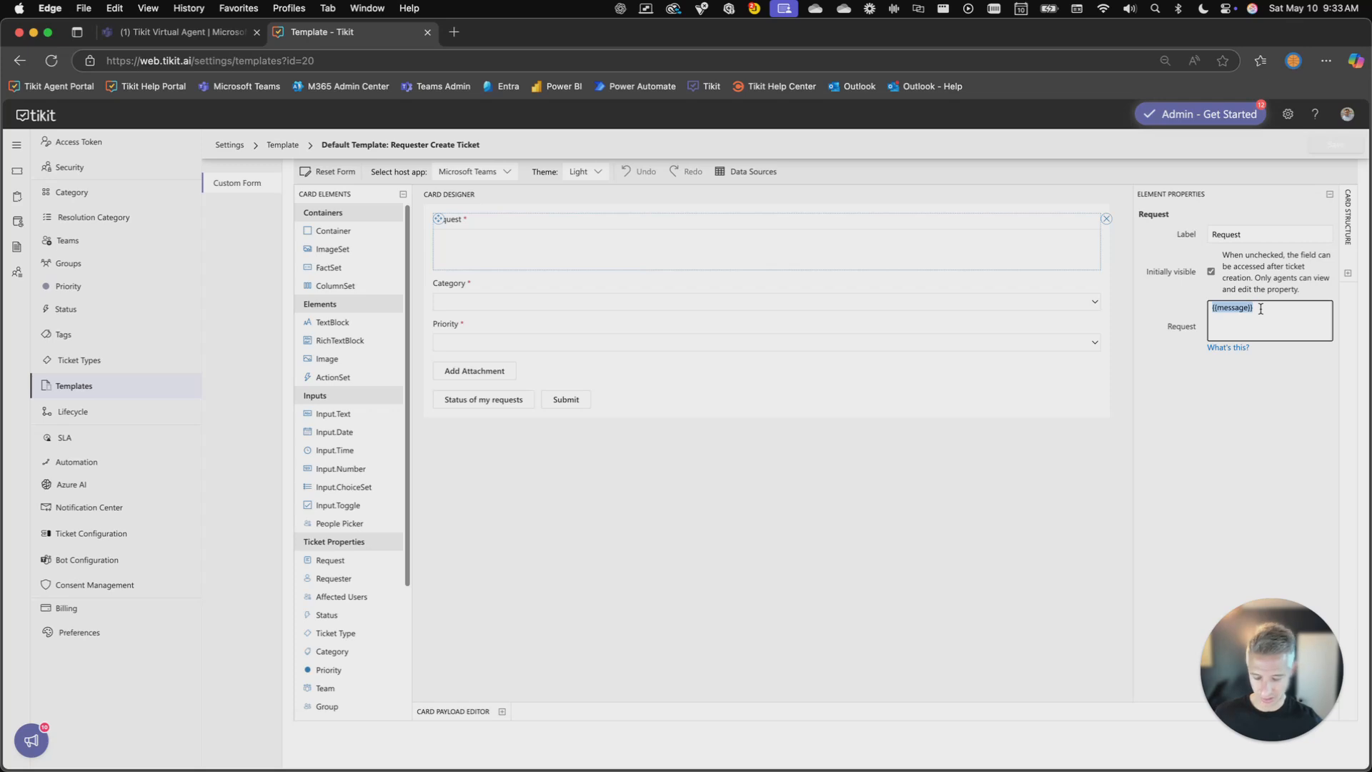
pyautogui.press('BackSpace')
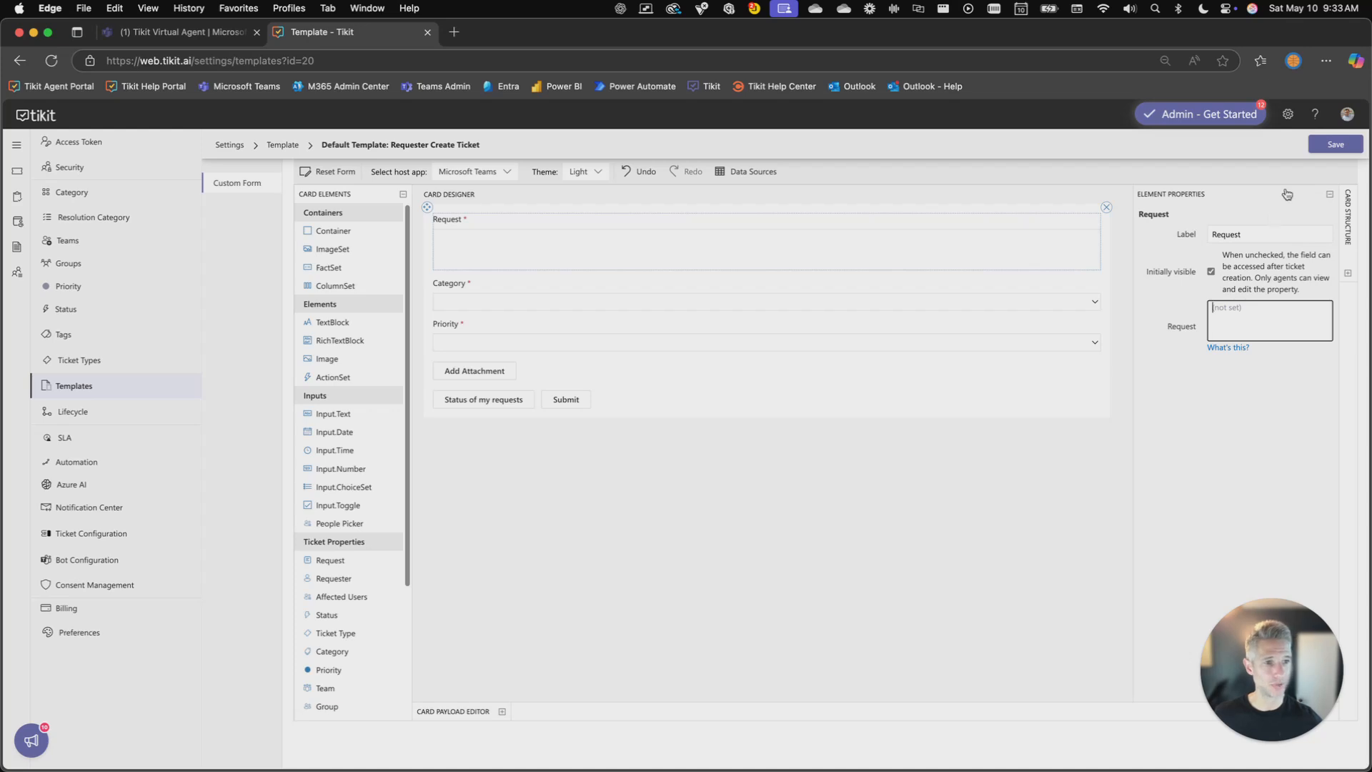
pyautogui.click(1331, 147)
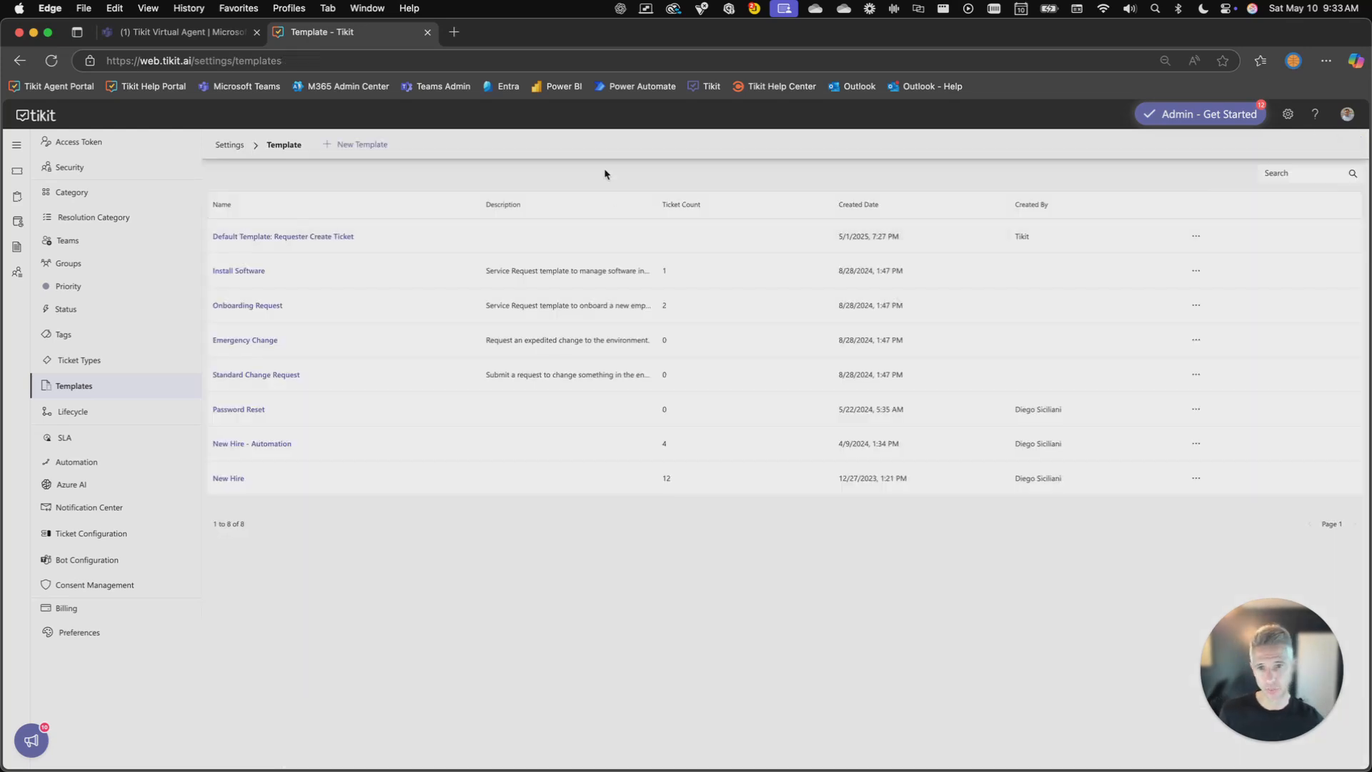
# Step: Place the Tikit window beside the Teams chat again and return it to the ticket list
pyautogui.hotkey('ctrl', 'alt', 'Right')
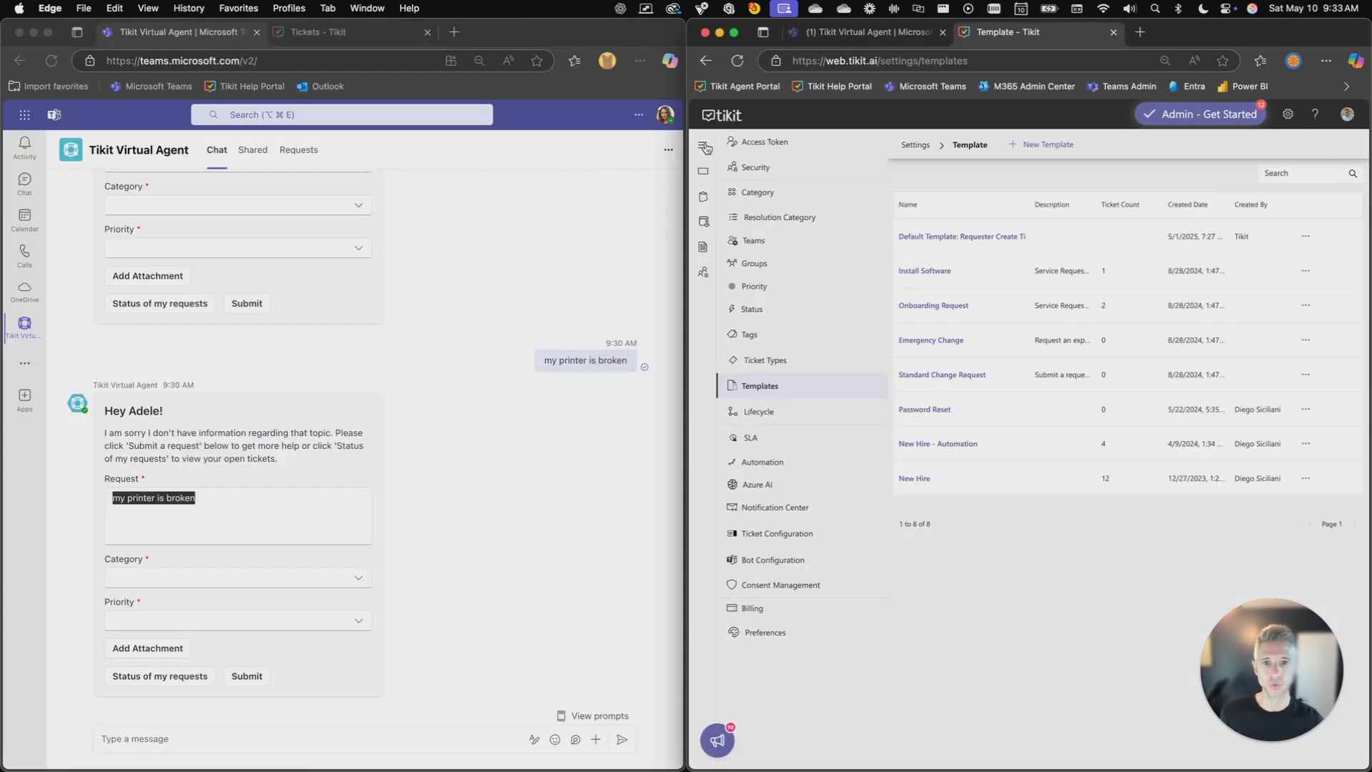
pyautogui.click(701, 173)
pyautogui.click(641, 194)
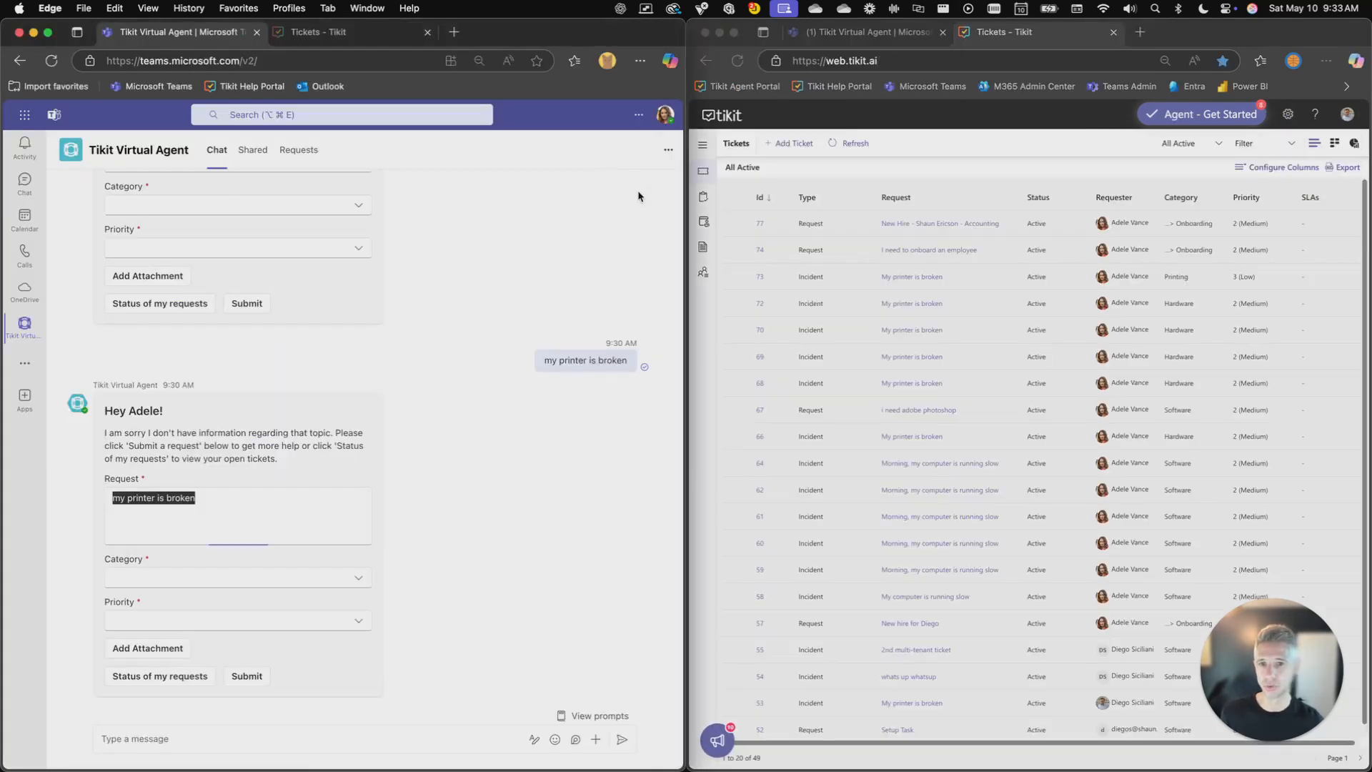
# Step: Request a fresh ticket form from the Tikit Virtual Agent with the message "new ticket"
pyautogui.click(268, 736)
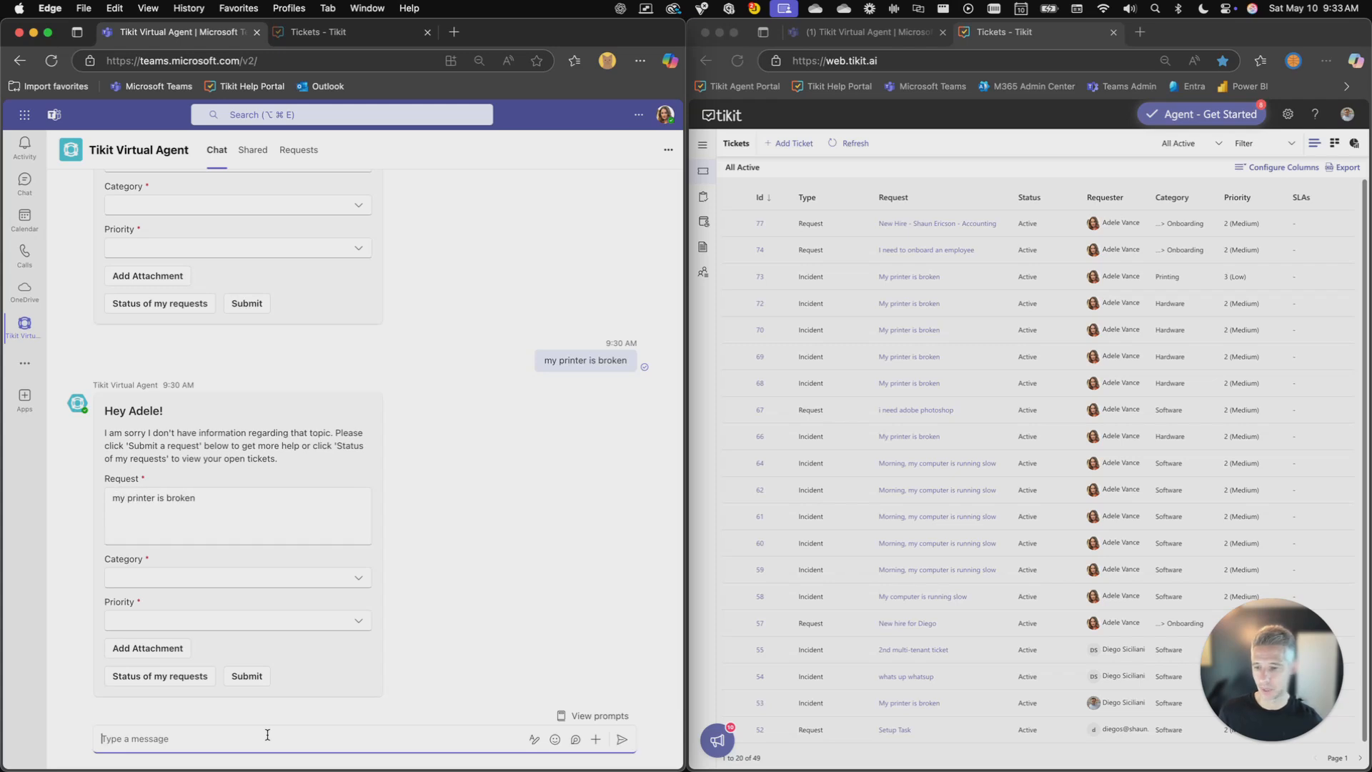
pyautogui.write('new ticket')
pyautogui.press('Return')
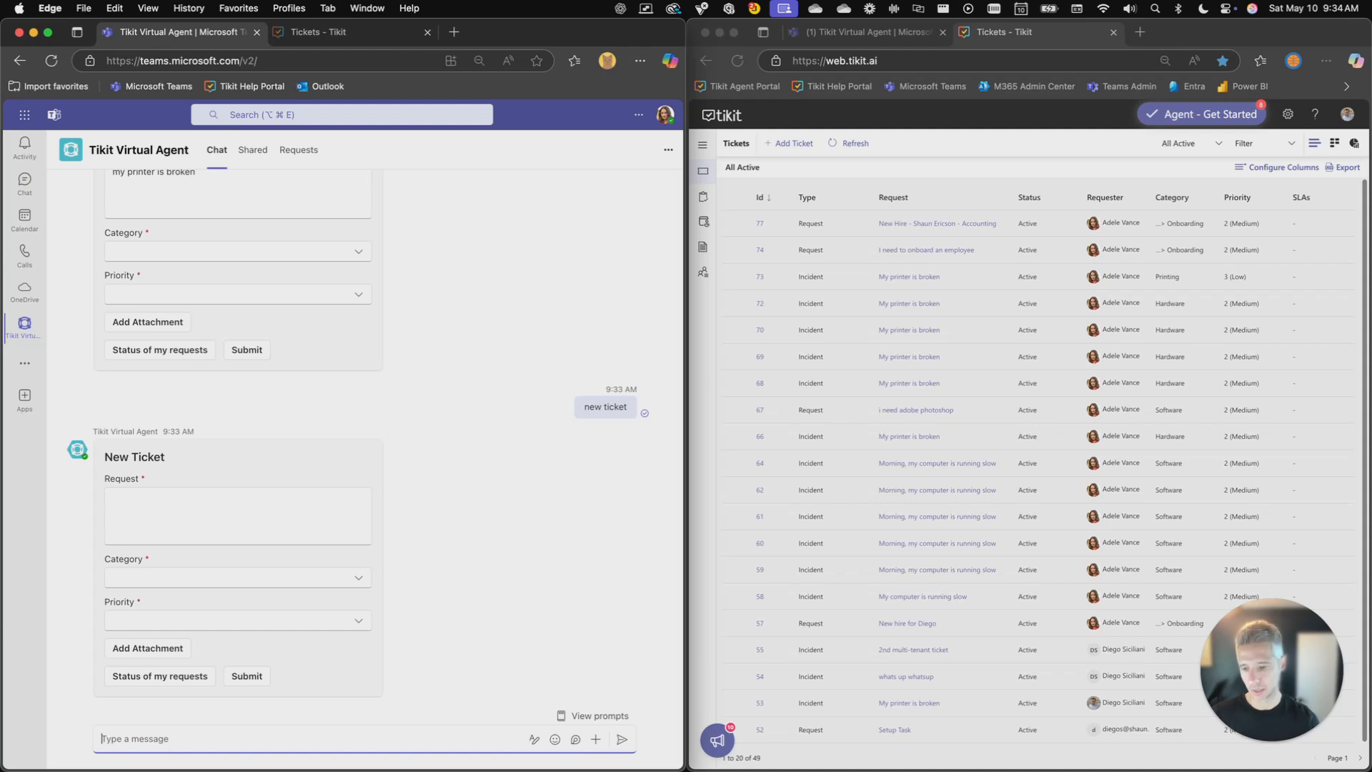
# Step: Test the edited template by sending "my printer is broken" in the virtual agent chat
pyautogui.write('my prin')
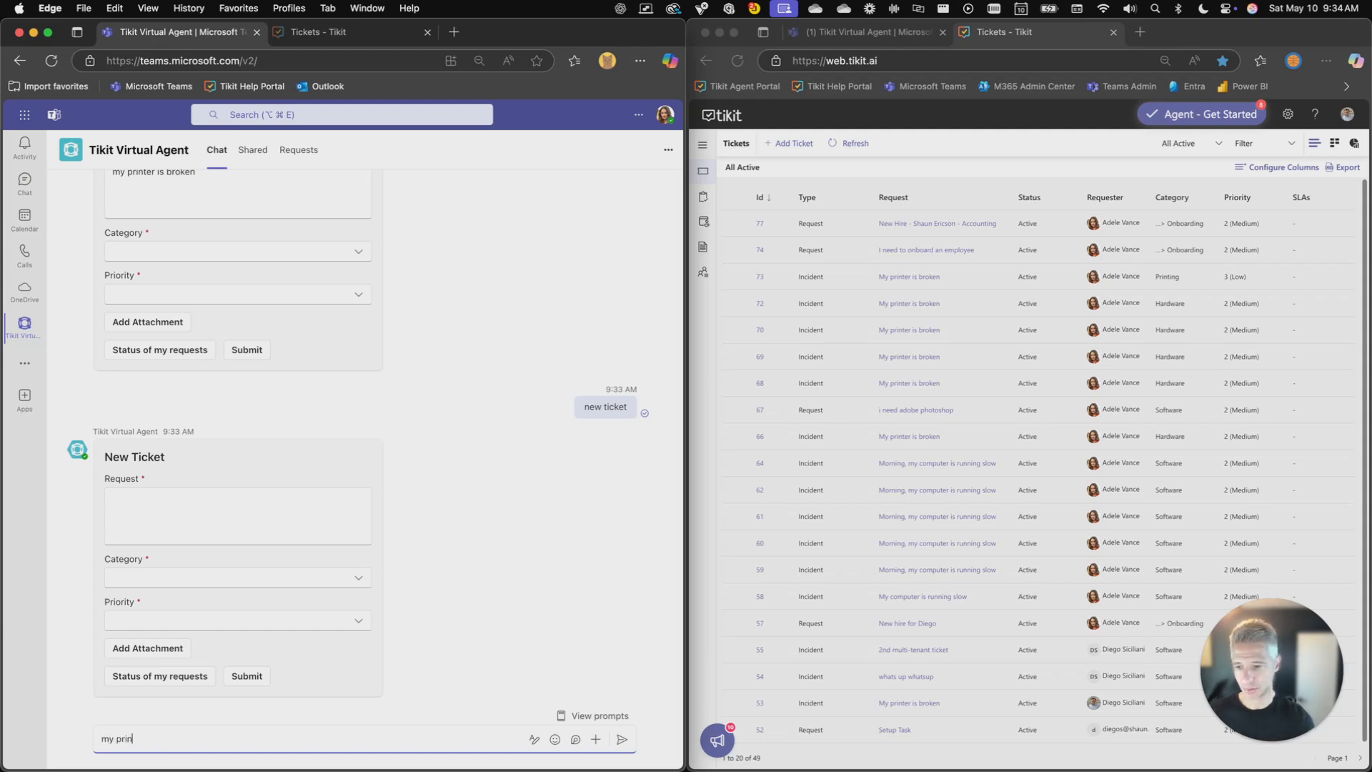
pyautogui.write('ter is broken')
pyautogui.press('Return')
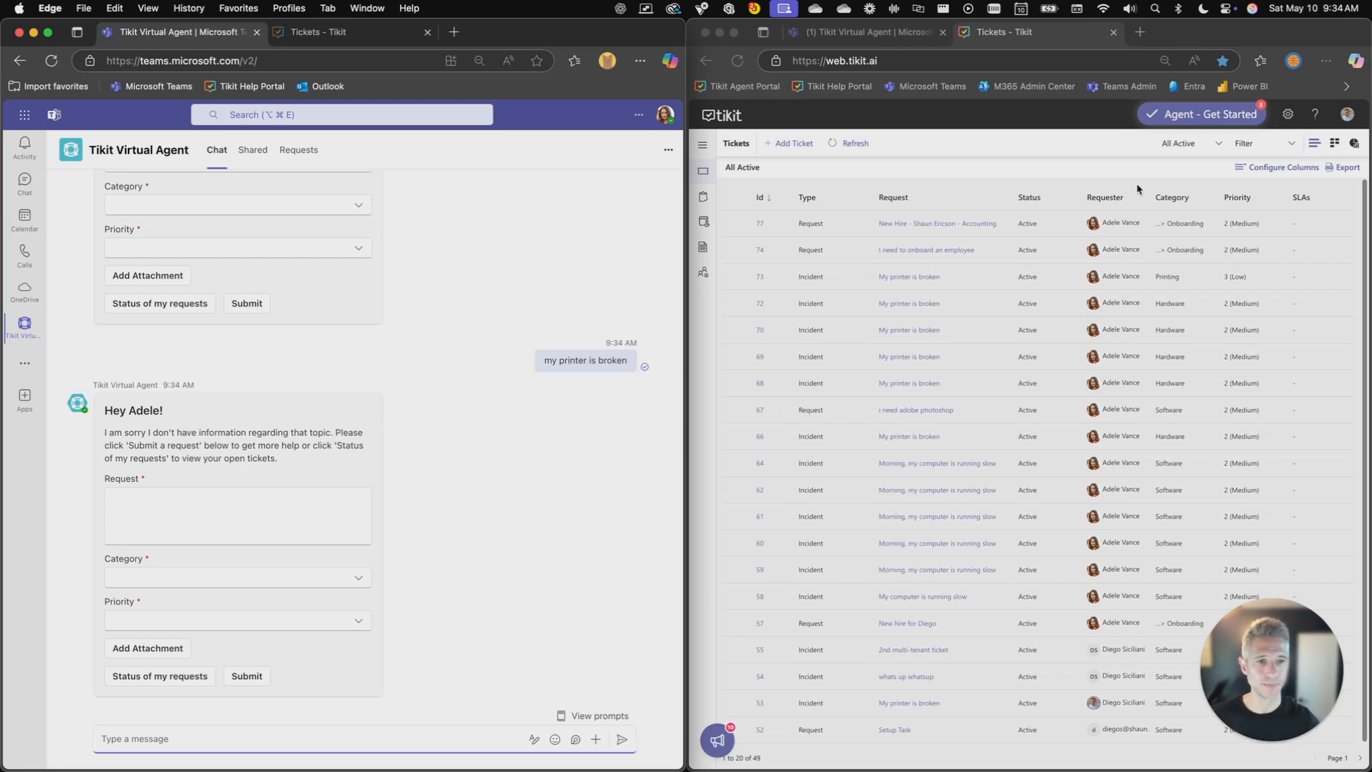
# Step: Enlarge the Tikit window and reopen "Default Template: Requester Create Ticket" from the template settings
pyautogui.click(1210, 41)
pyautogui.doubleClick(1210, 40)
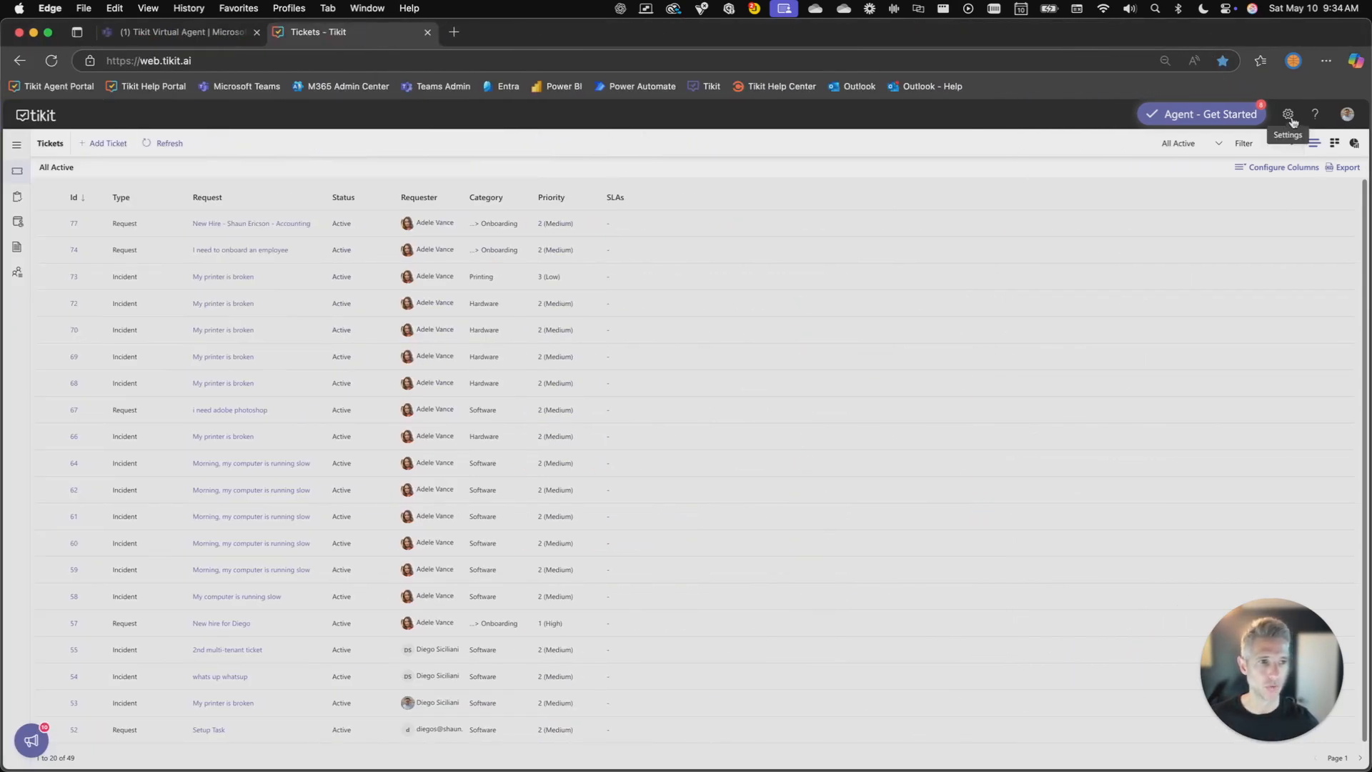
pyautogui.click(1288, 115)
pyautogui.click(84, 386)
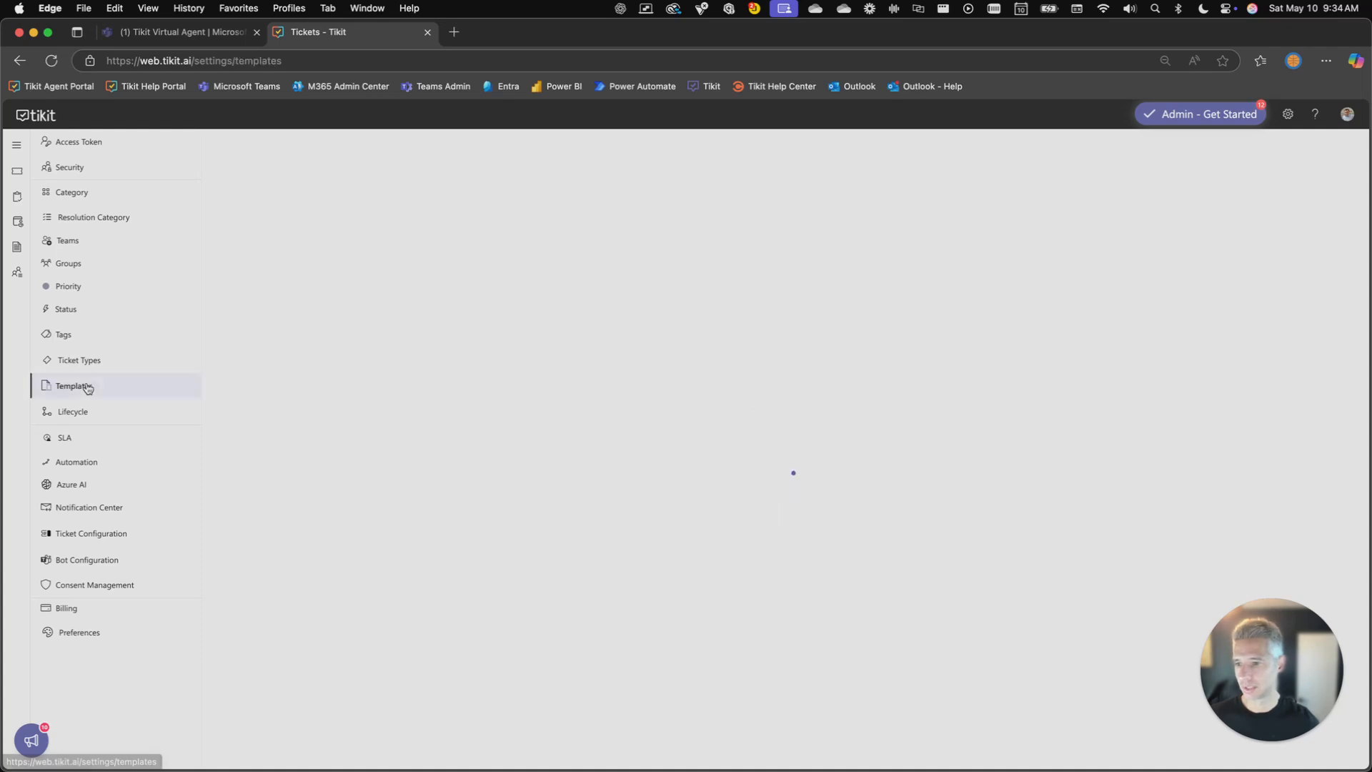
pyautogui.click(298, 236)
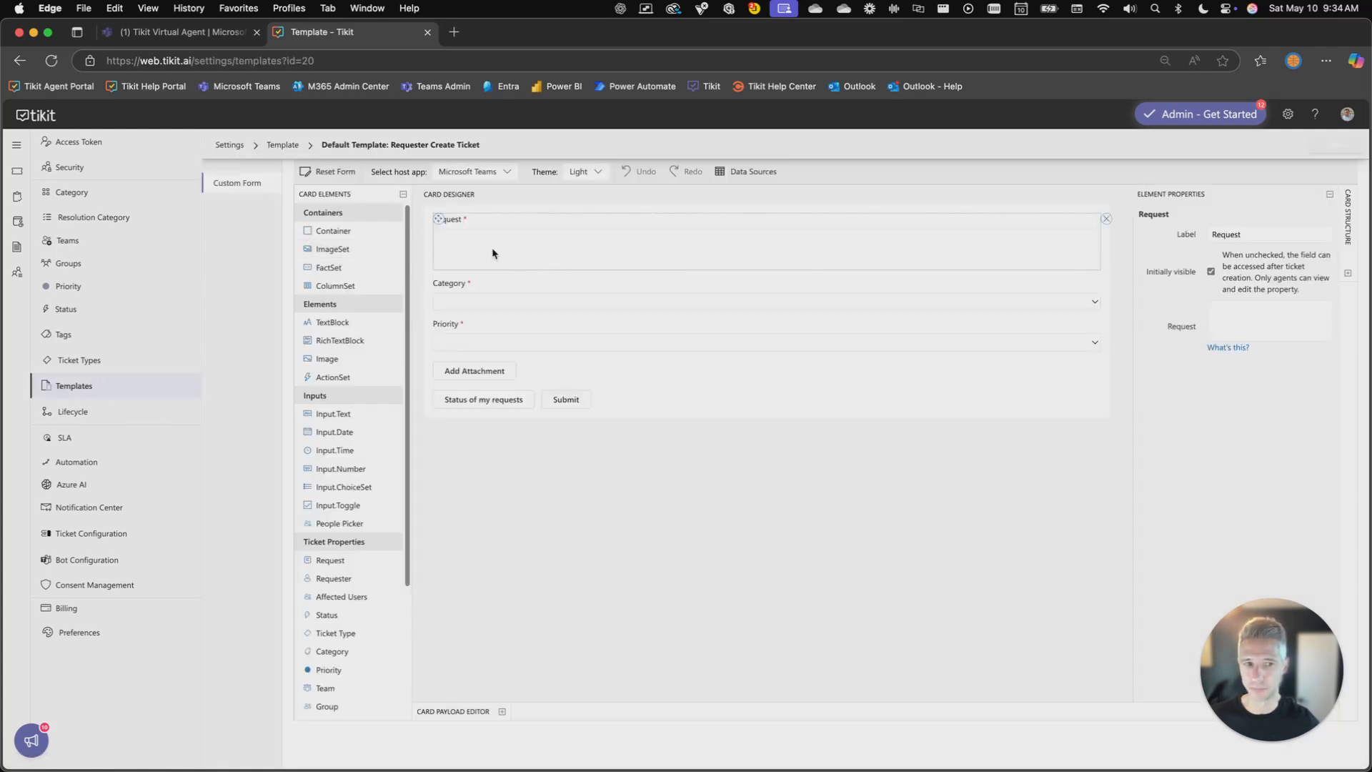
# Step: Set the Request element's default value to {{message}}
pyautogui.click(1307, 317)
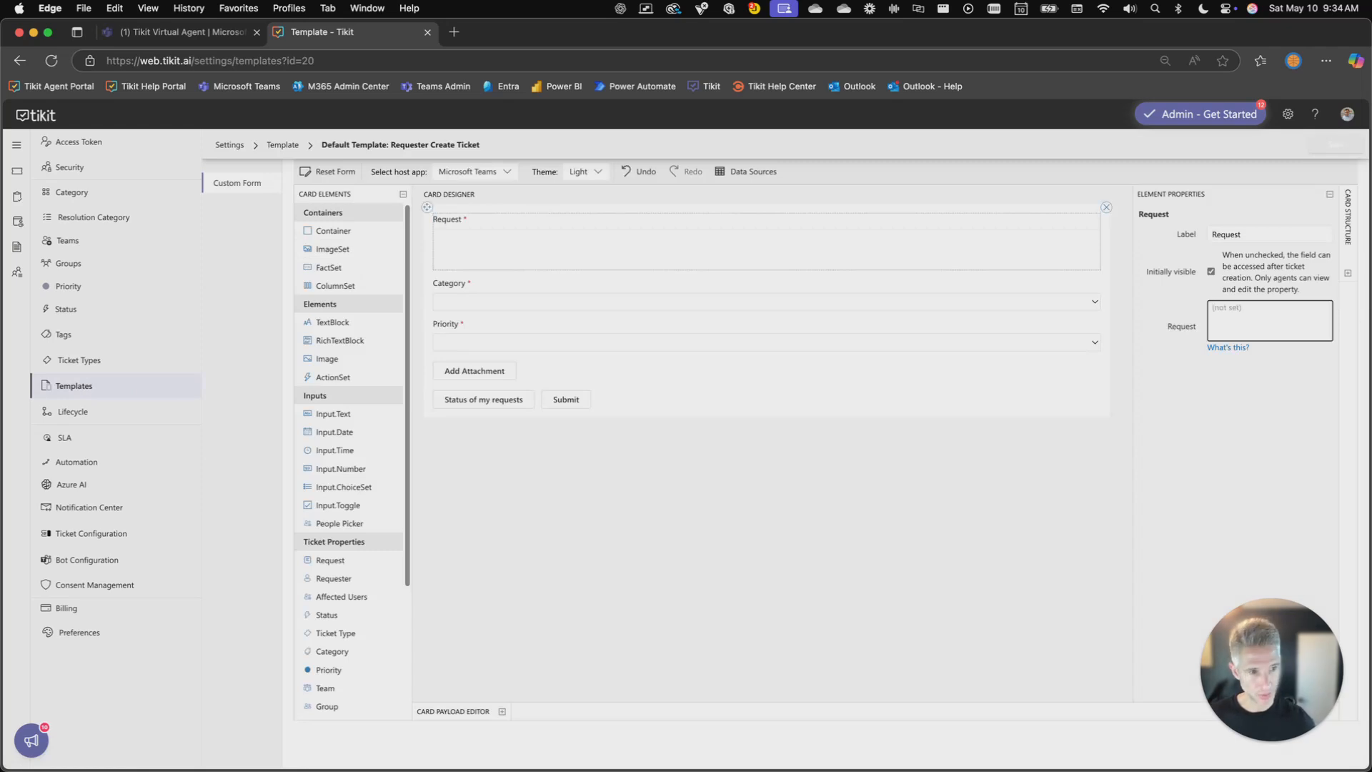
pyautogui.write('{{request')
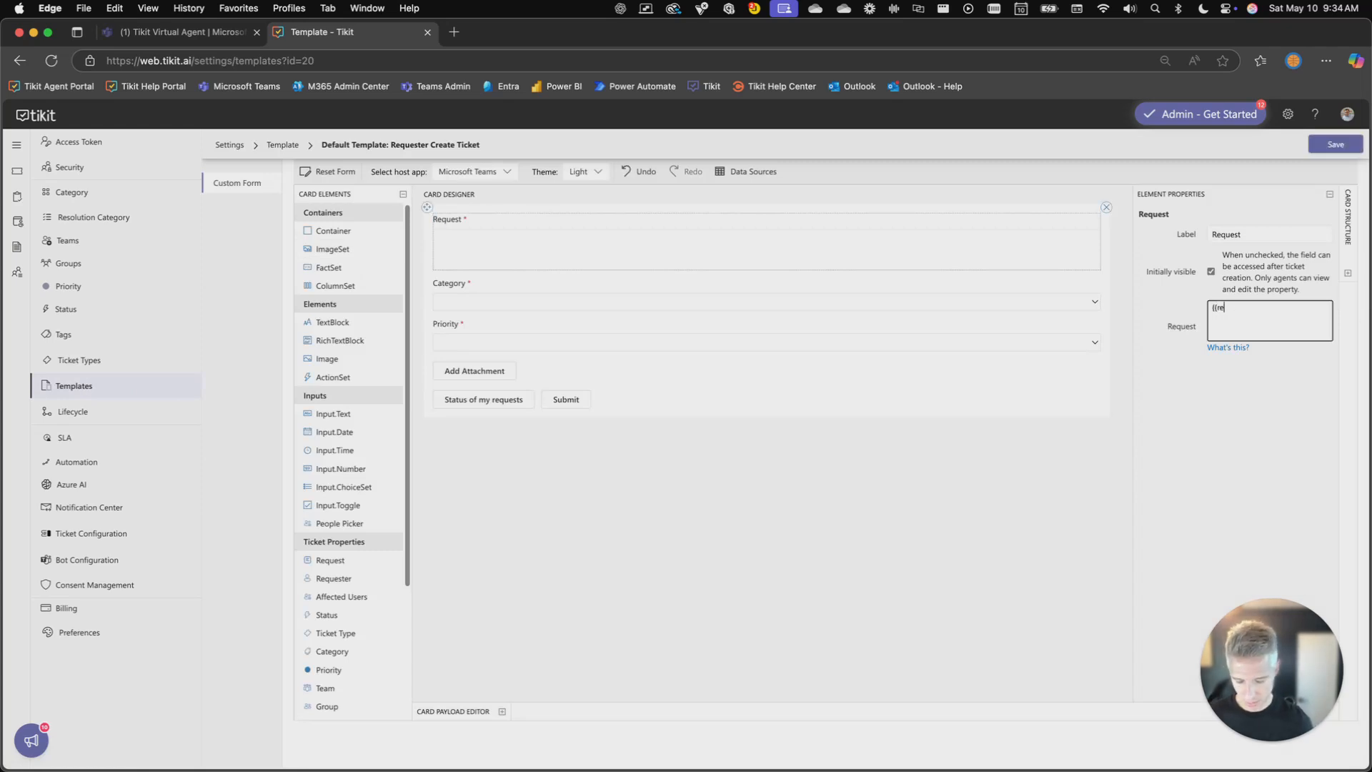
pyautogui.press('BackSpace')
pyautogui.press('BackSpace')
pyautogui.press('BackSpace')
pyautogui.press('BackSpace')
pyautogui.press('BackSpace')
pyautogui.press('BackSpace')
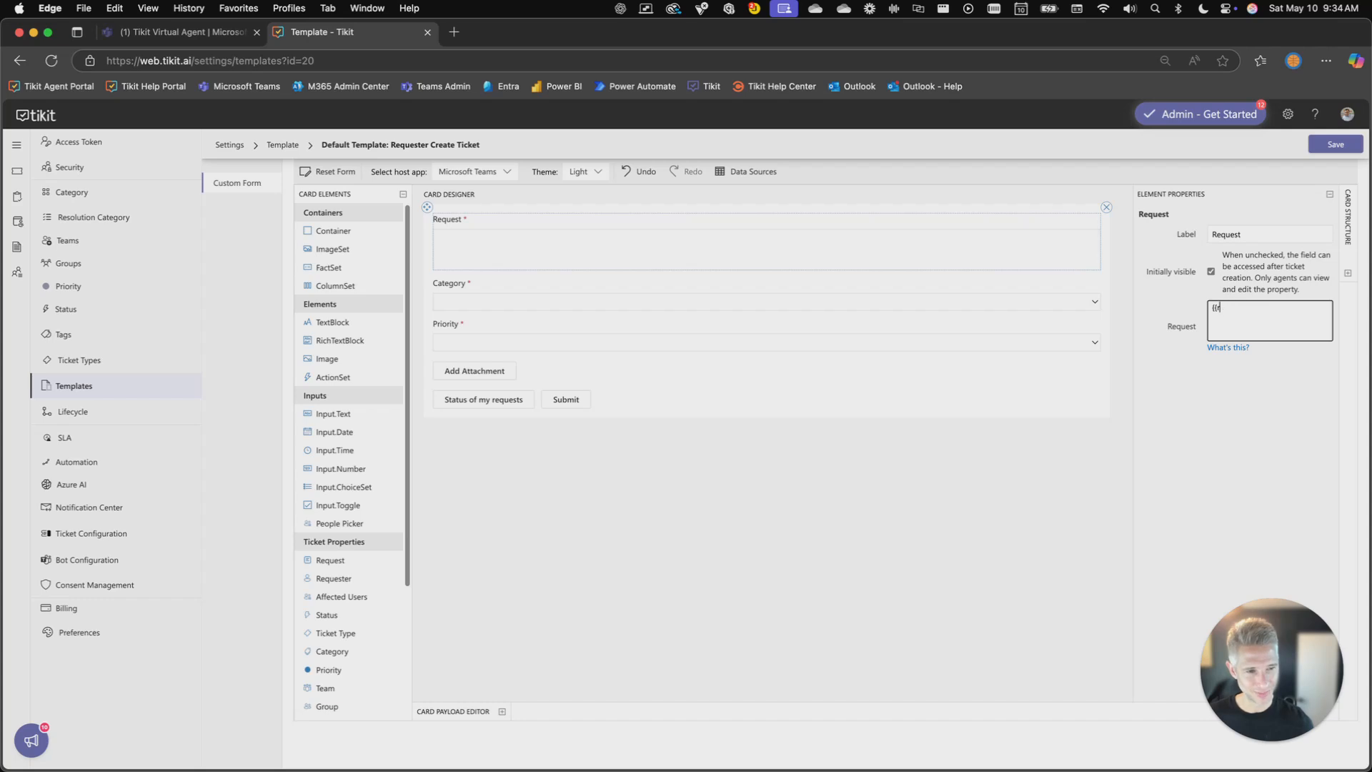
pyautogui.write('message')
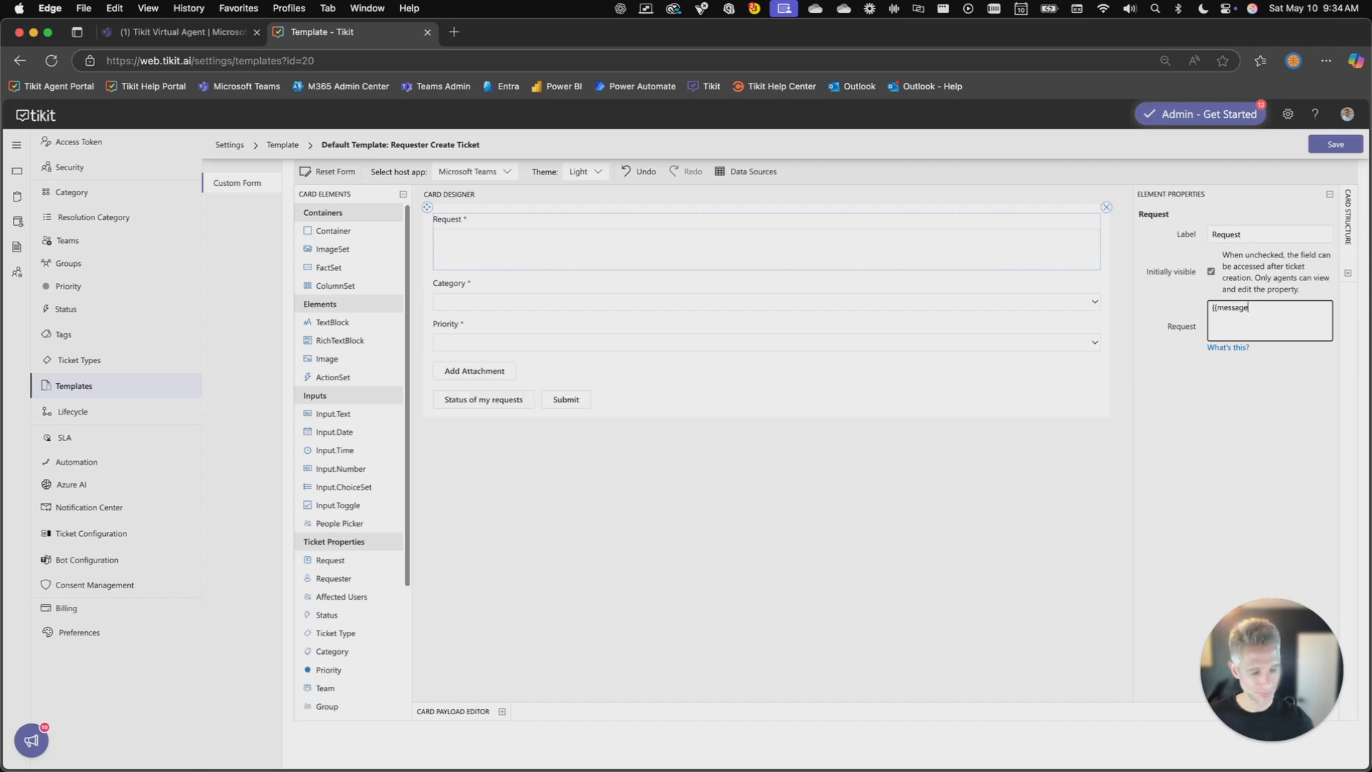
pyautogui.write('}}')
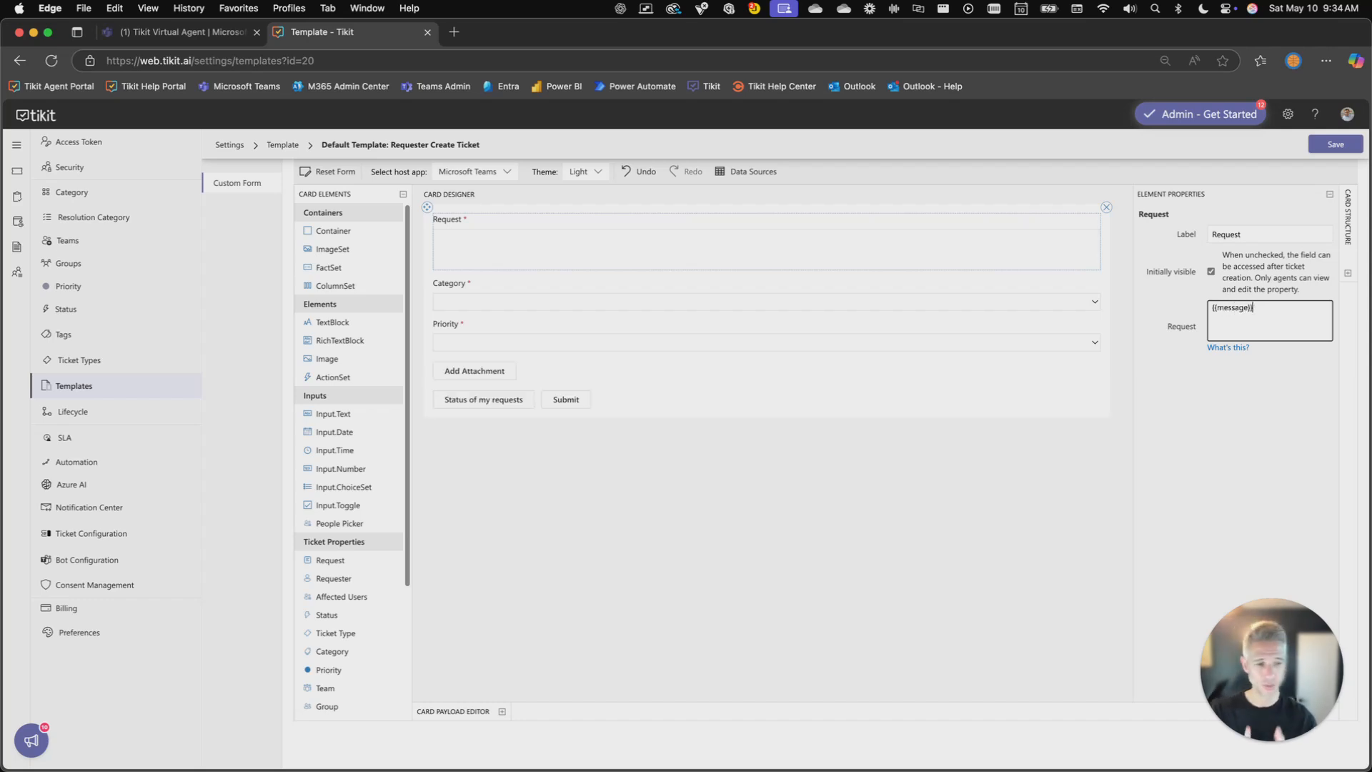